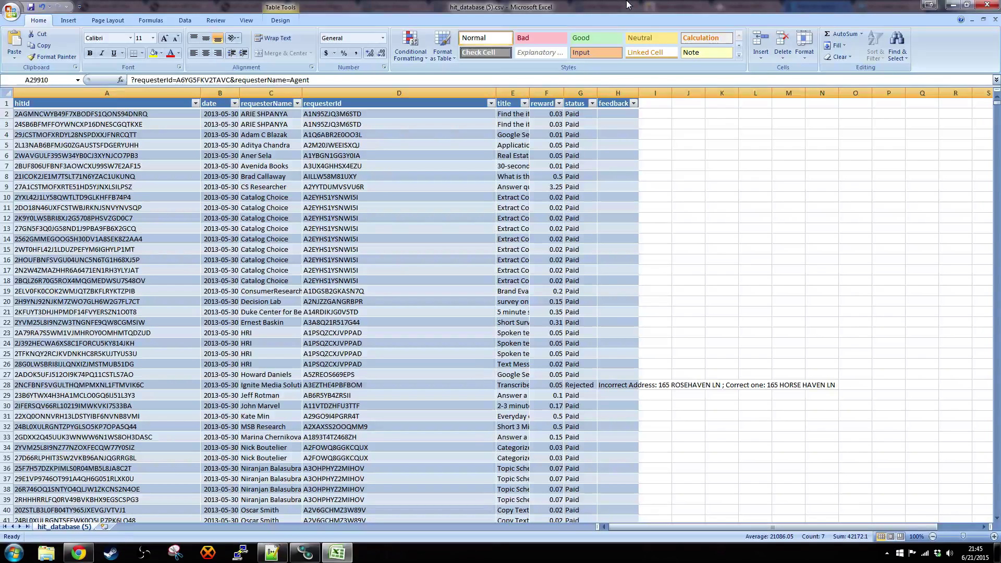
# - Switch to Chrome and examine the MTurk HIT Database script diff: the requesterId and hitId parsing lines and the getQueryVariable function
pyautogui.click(78, 552)
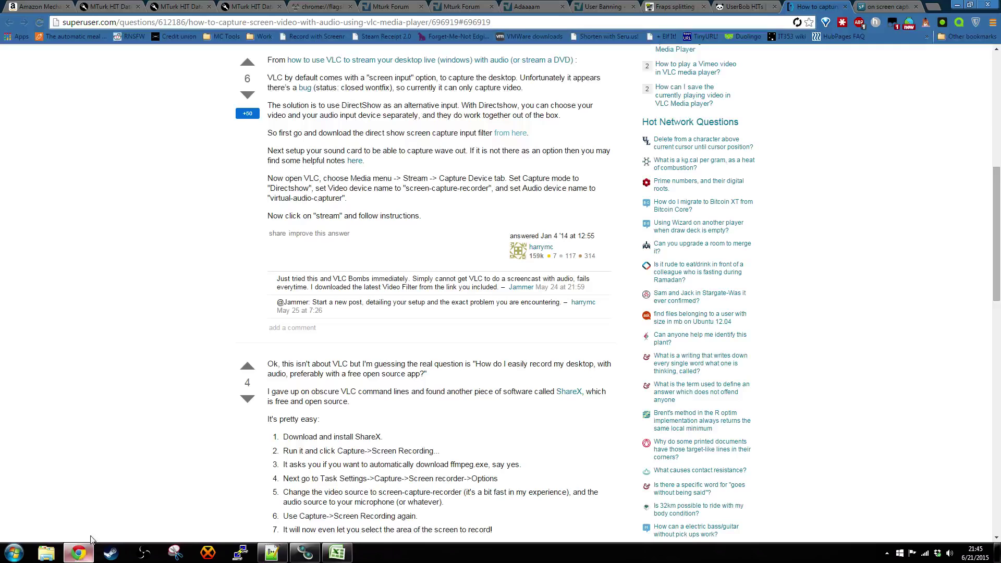
pyautogui.click(197, 5)
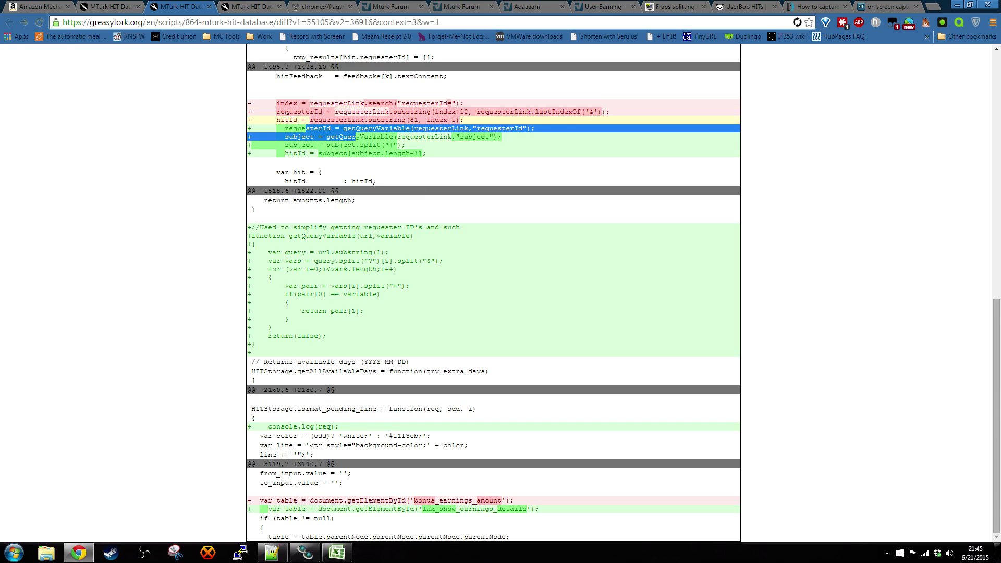
pyautogui.moveTo(276, 103); pyautogui.dragTo(581, 121)
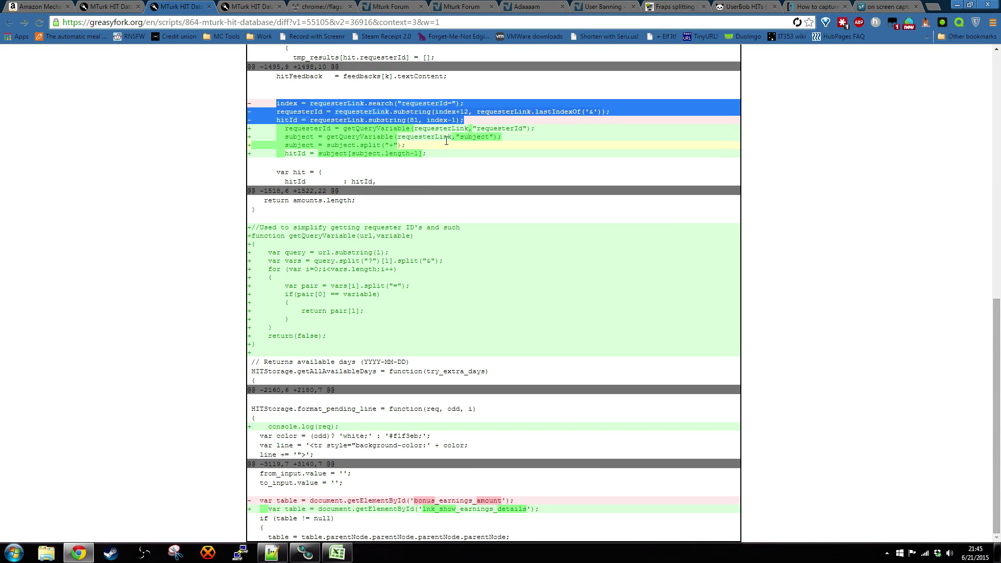
pyautogui.moveTo(426, 154); pyautogui.dragTo(285, 128)
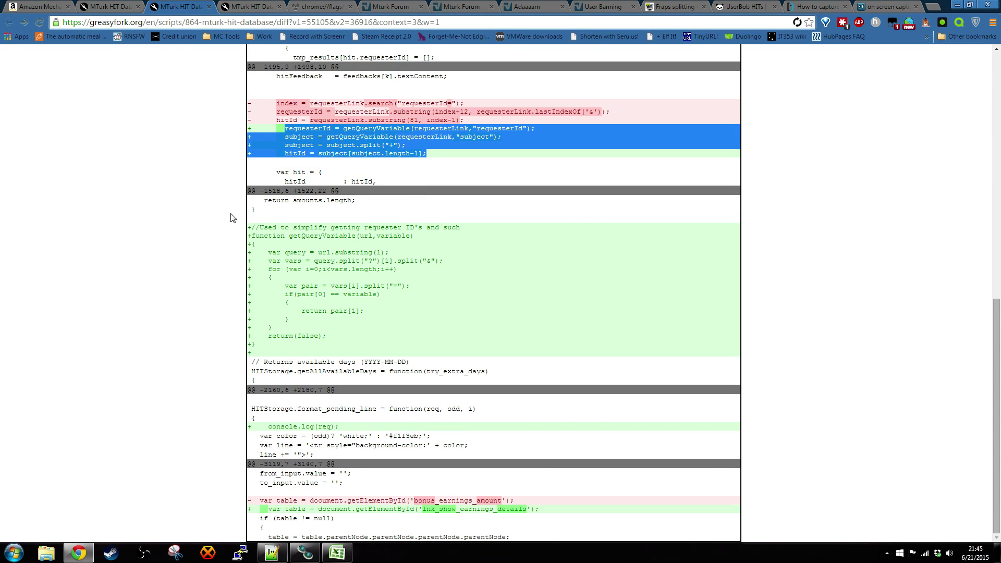
pyautogui.moveTo(249, 236); pyautogui.dragTo(392, 351)
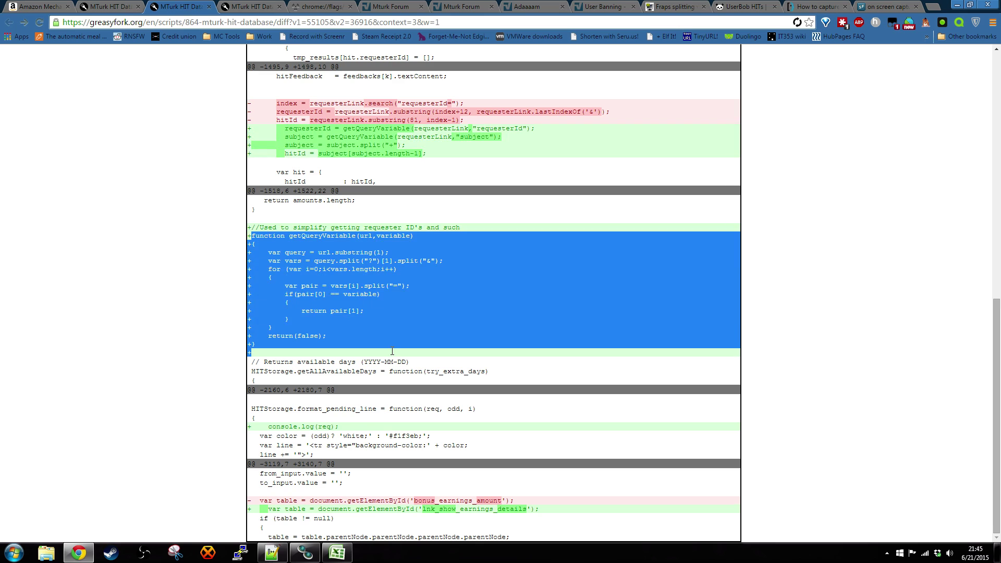
pyautogui.click(738, 319)
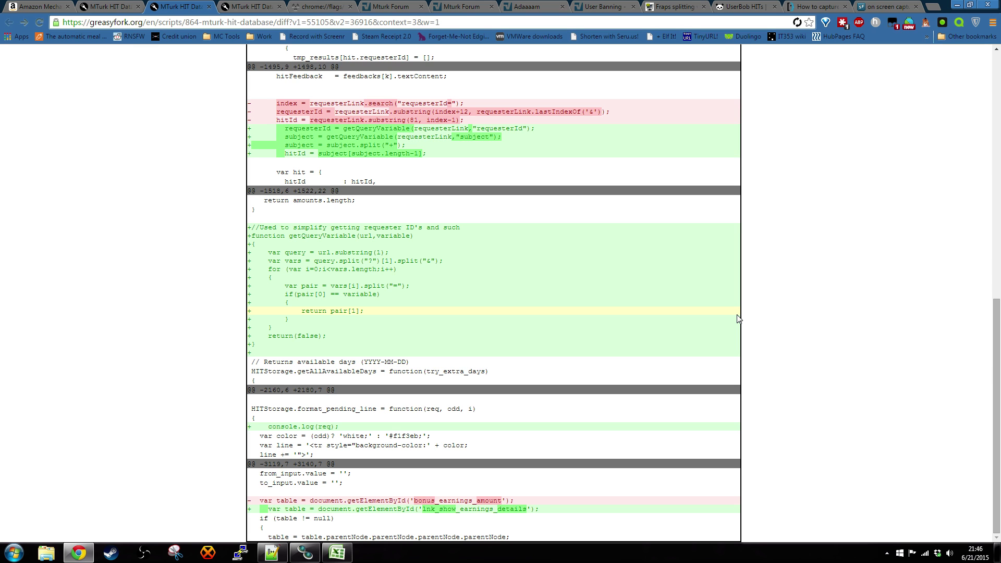
# - Switch to Excel and view the last rows of the hit_database (5) table, around rows 29925 to 29964
pyautogui.click(331, 555)
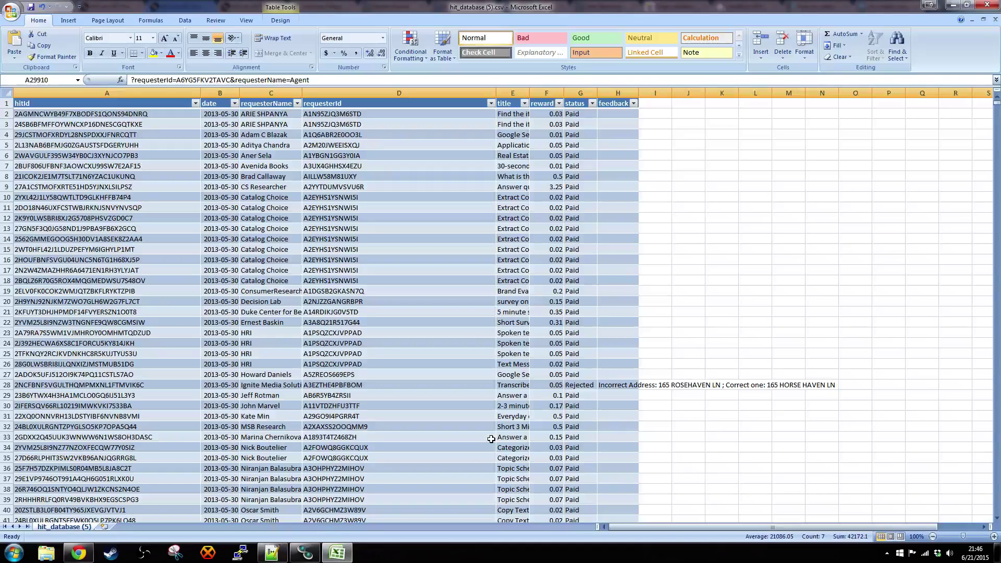
pyautogui.click(271, 553)
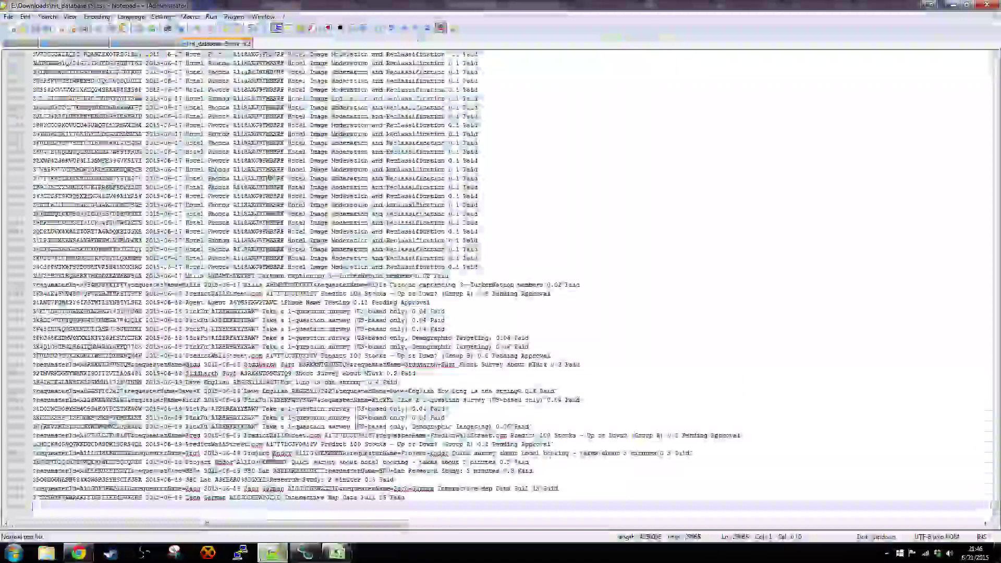
pyautogui.click(337, 554)
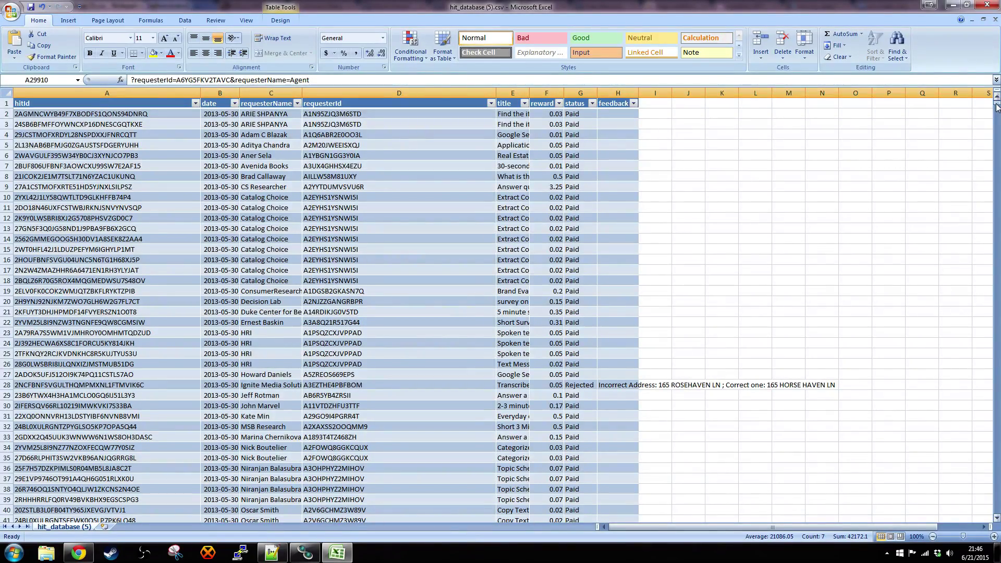
pyautogui.moveTo(994, 107)
pyautogui.mouseDown()
pyautogui.moveTo(996, 130)
pyautogui.moveTo(996, 105)
pyautogui.mouseUp()
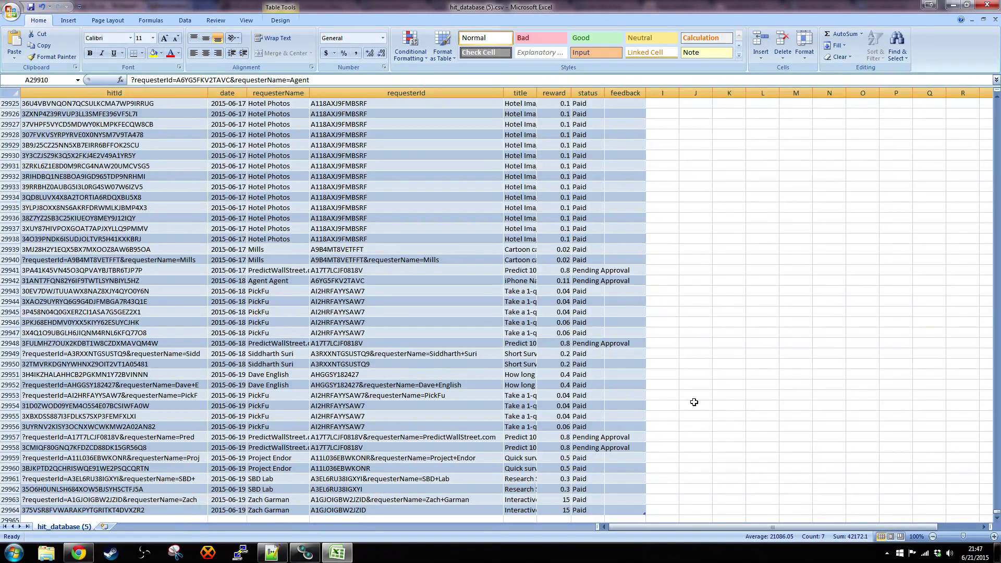
pyautogui.click(86, 551)
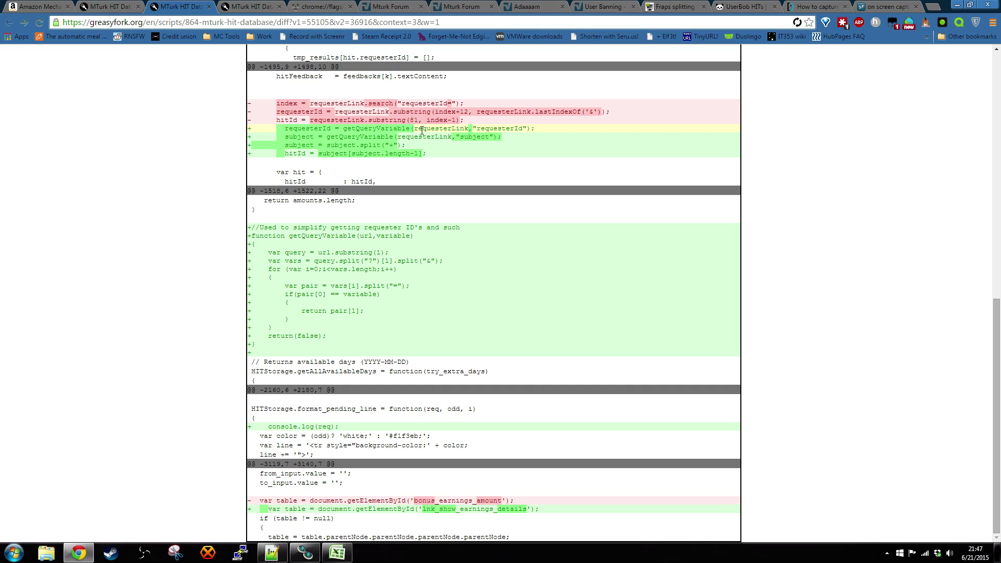
pyautogui.click(337, 552)
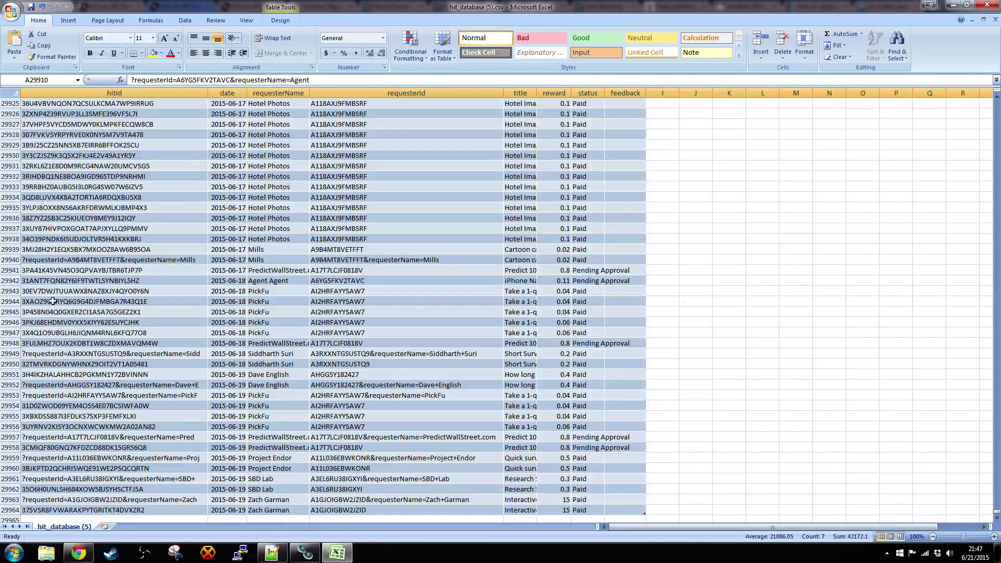
# - Compare the malformed rows 29940, 29949 and 29957 with their correctly formatted neighbouring rows 29939, 29950 and 29958
pyautogui.click(11, 259)
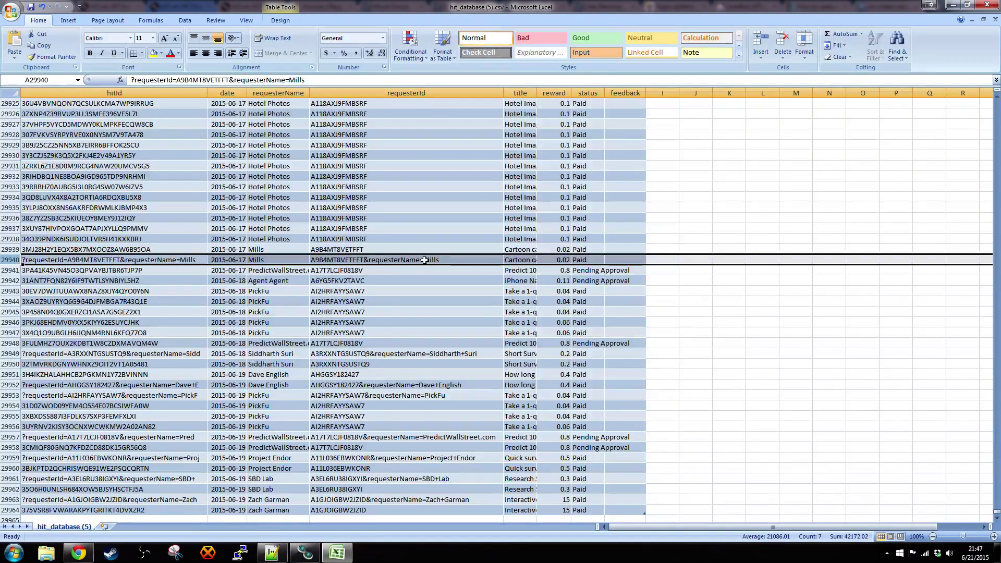
pyautogui.click(271, 250)
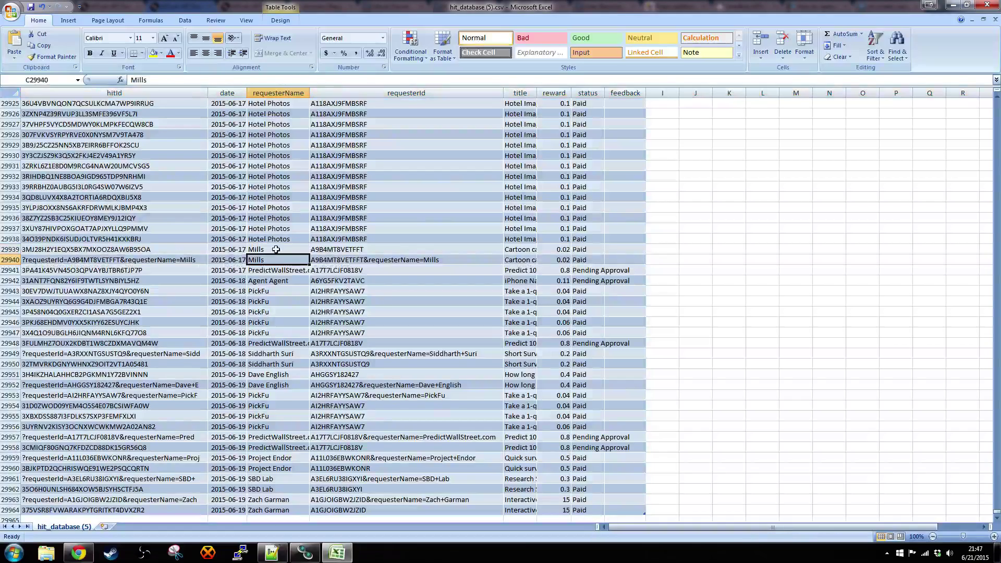
pyautogui.click(10, 250)
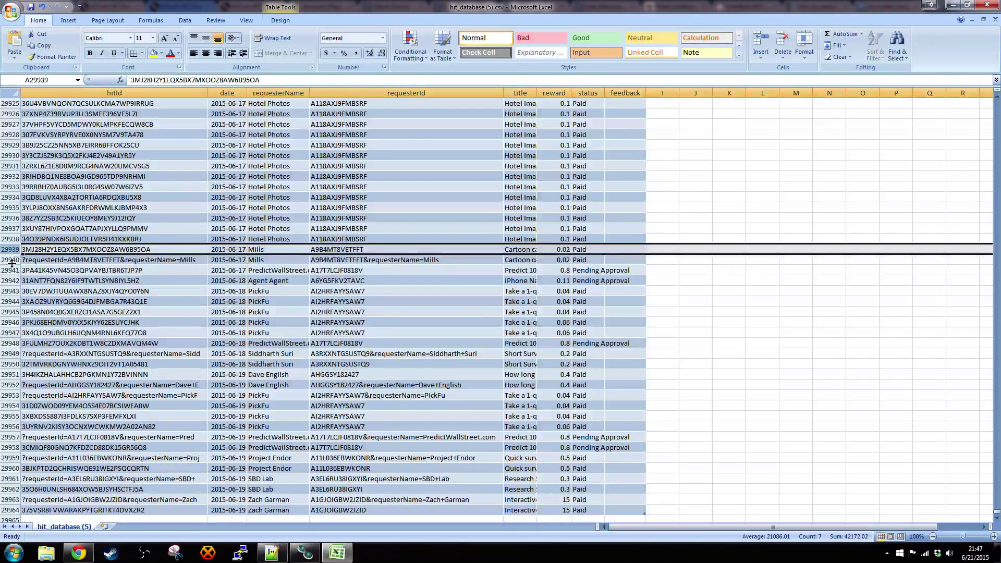
pyautogui.click(4, 260)
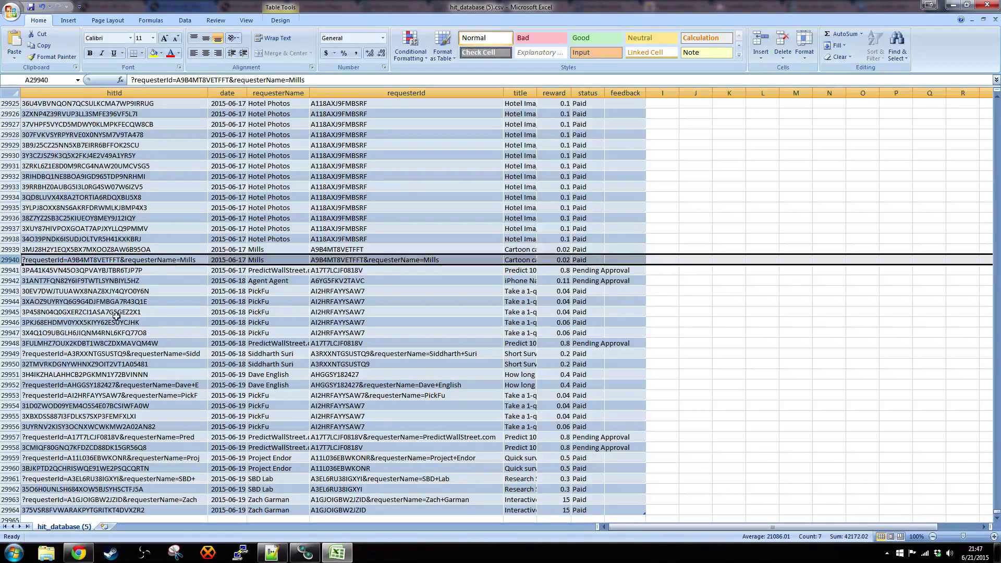
pyautogui.click(3, 354)
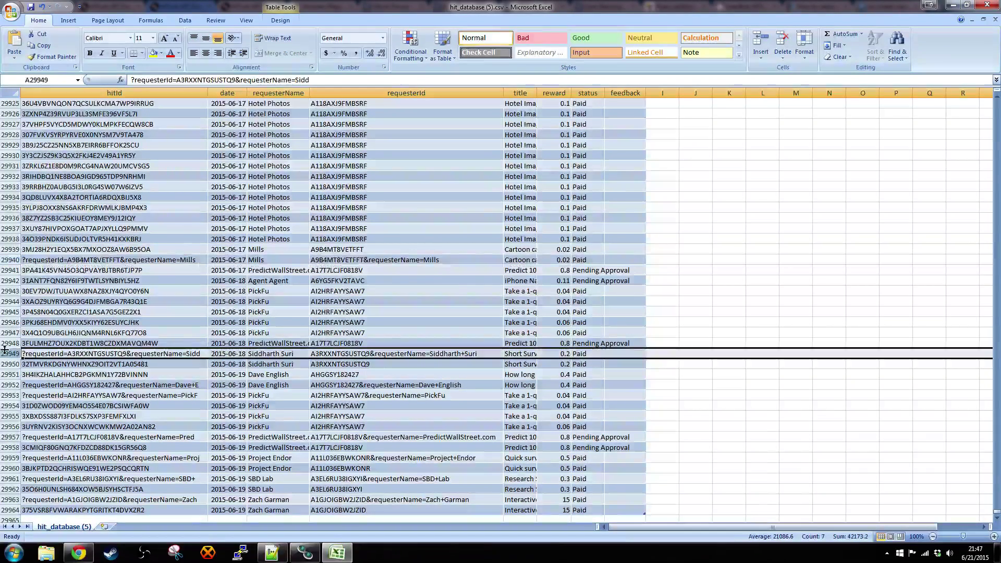
pyautogui.click(4, 363)
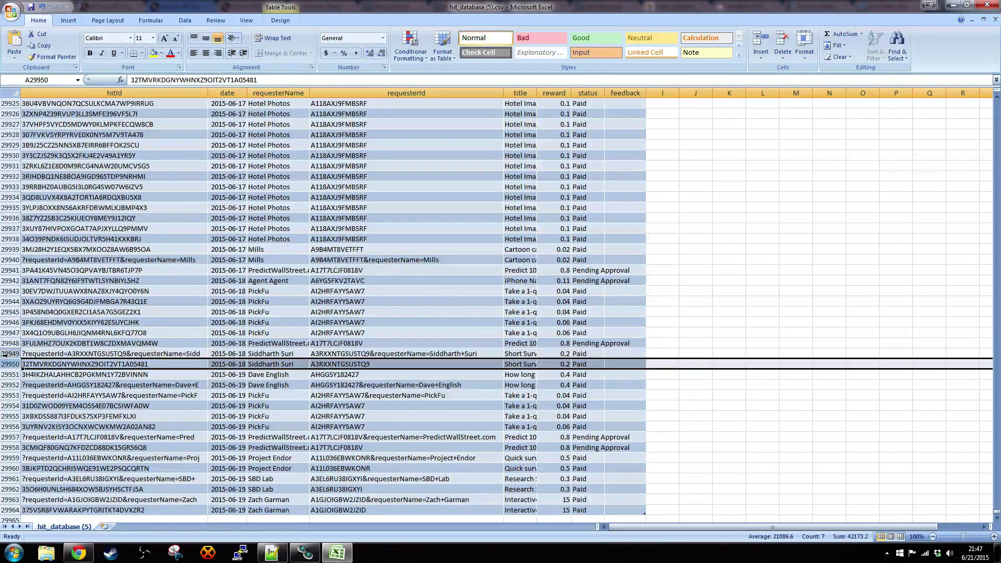
pyautogui.click(5, 357)
pyautogui.click(7, 364)
pyautogui.click(5, 436)
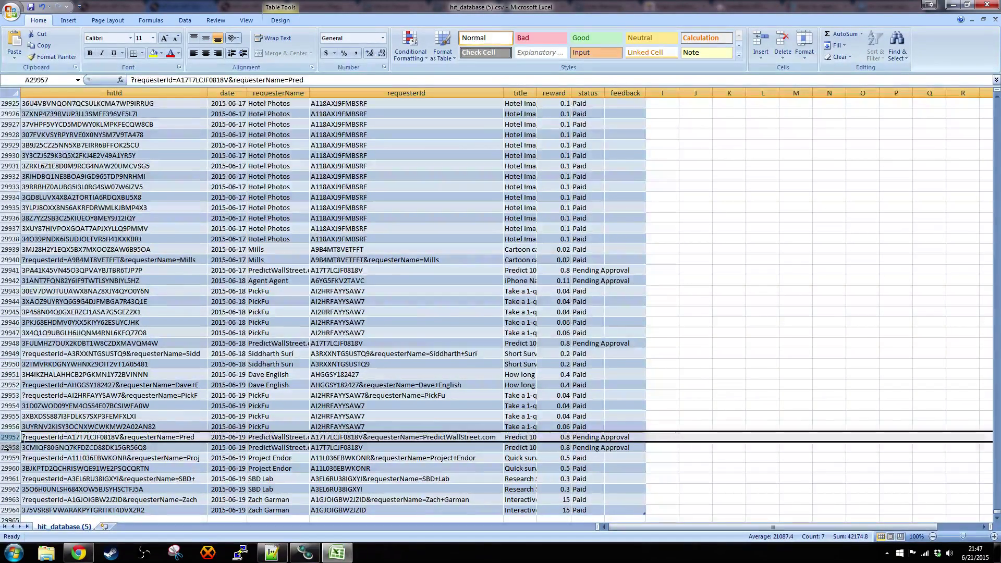
pyautogui.click(3, 447)
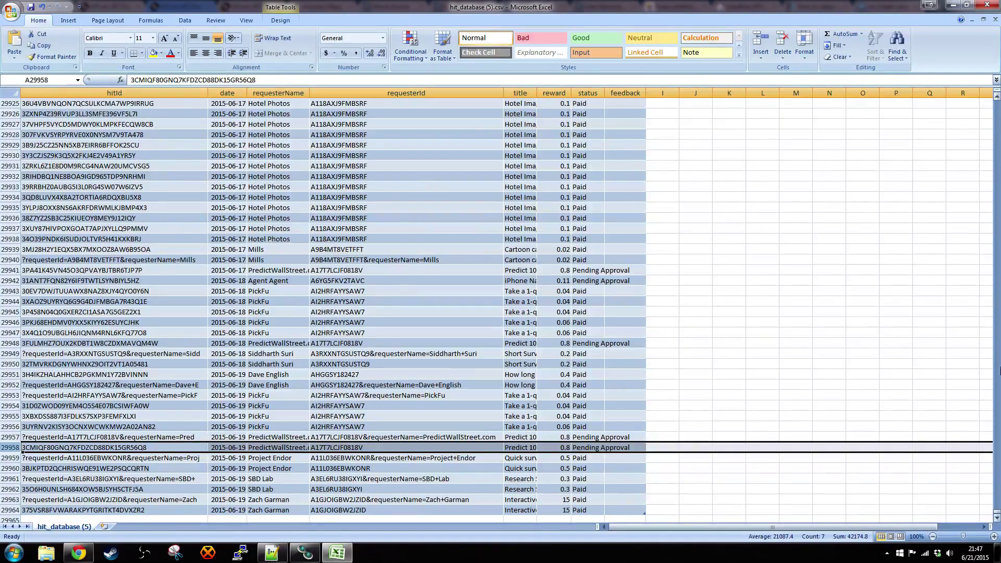
pyautogui.moveTo(996, 513); pyautogui.dragTo(996, 102)
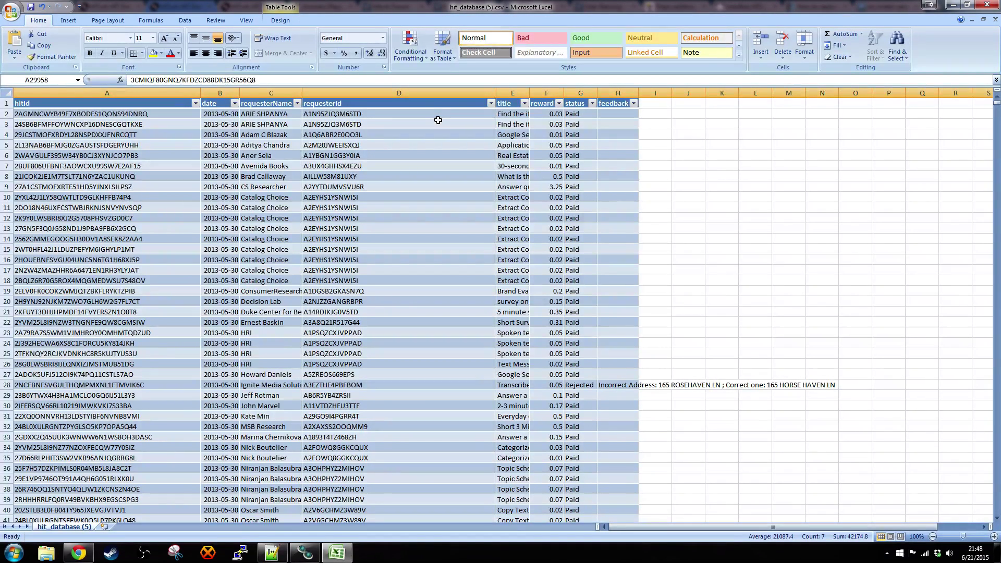
pyautogui.click(592, 103)
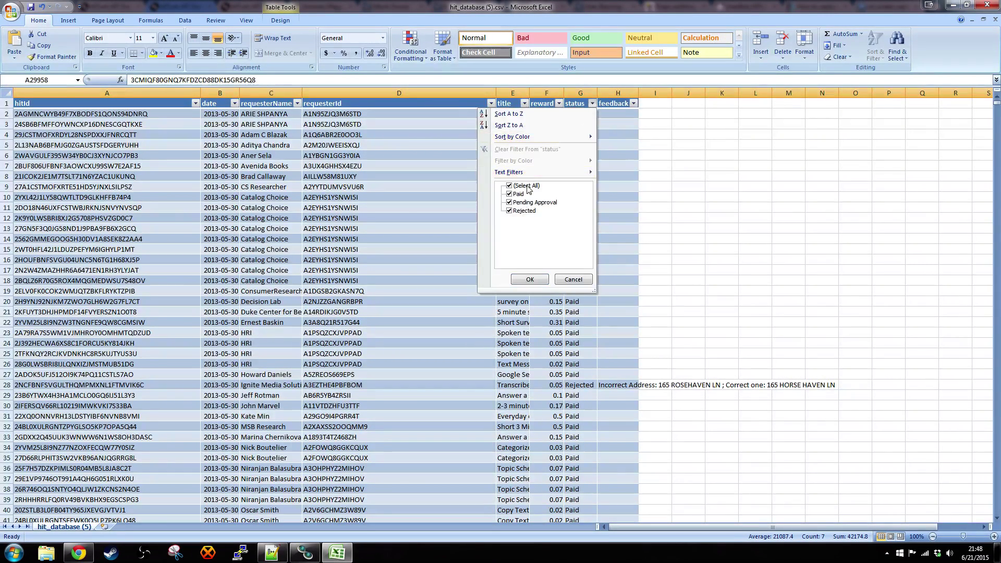
pyautogui.click(573, 278)
pyautogui.click(524, 104)
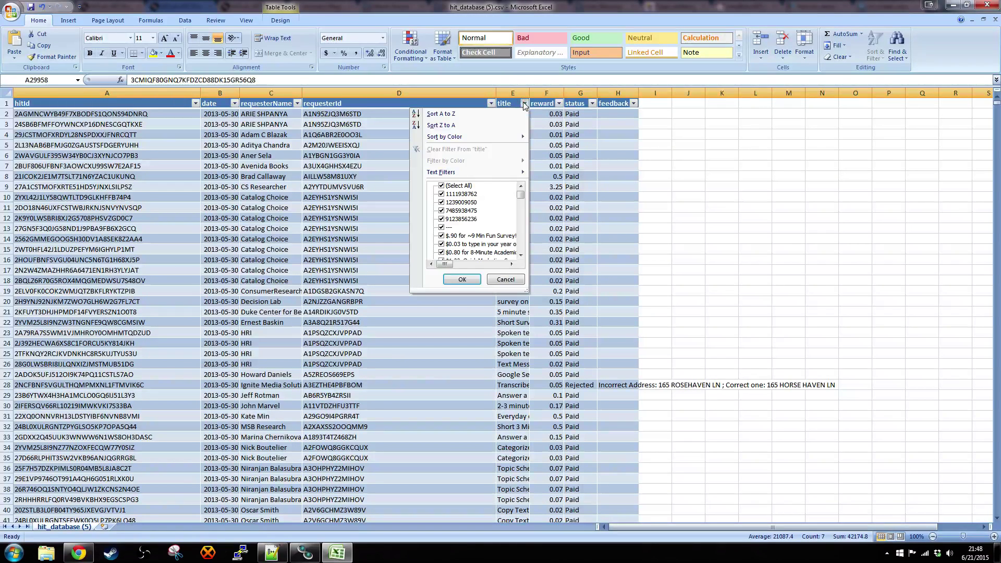
pyautogui.click(563, 104)
pyautogui.click(592, 103)
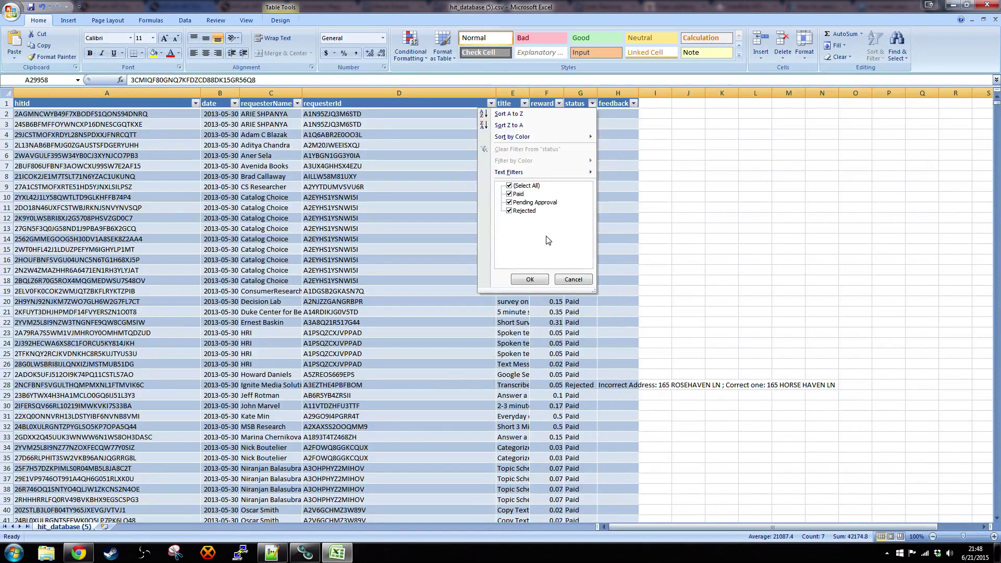
pyautogui.click(529, 279)
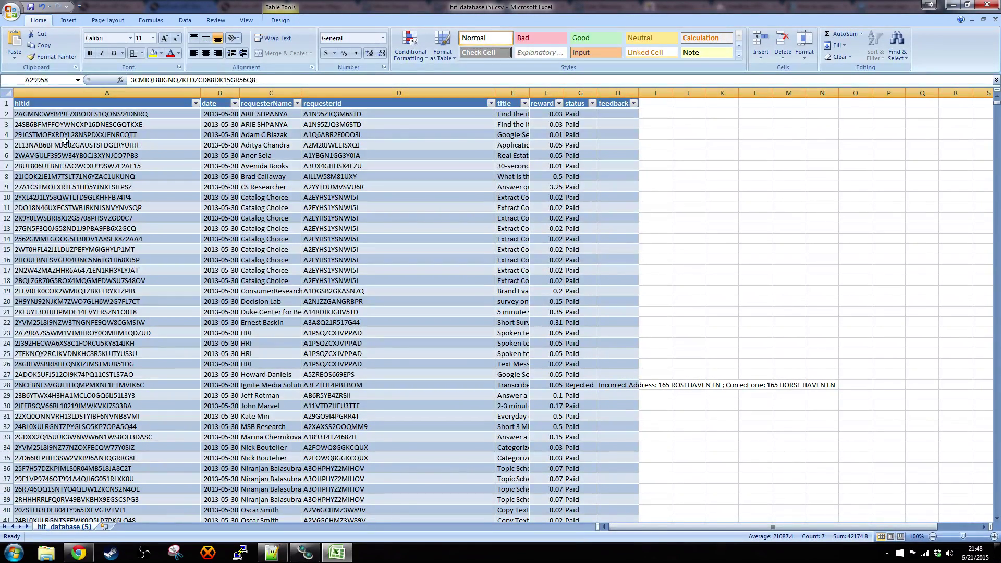
# - Filter the requesterId column to show only rows whose text contains "requester"
pyautogui.click(491, 104)
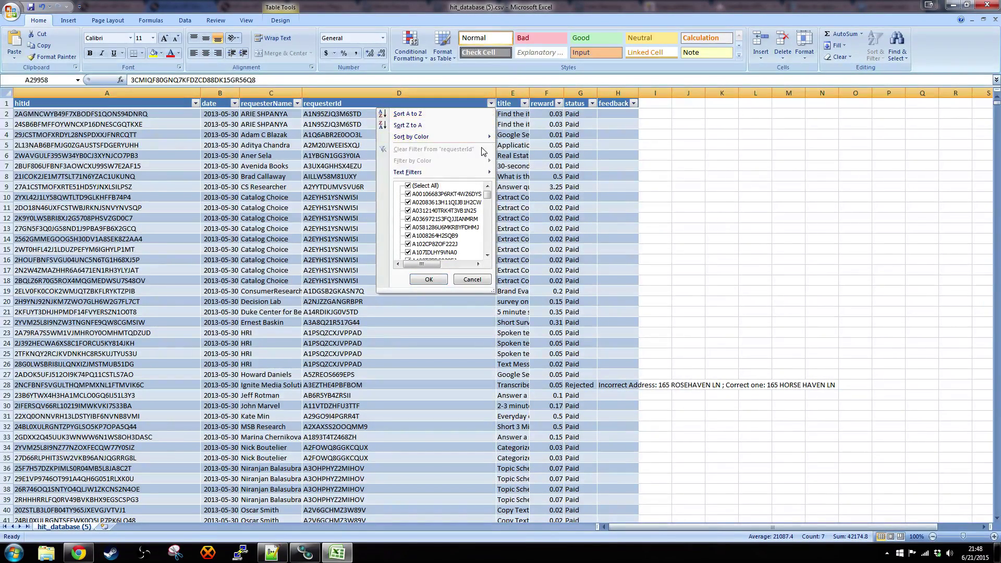
pyautogui.moveTo(471, 175)
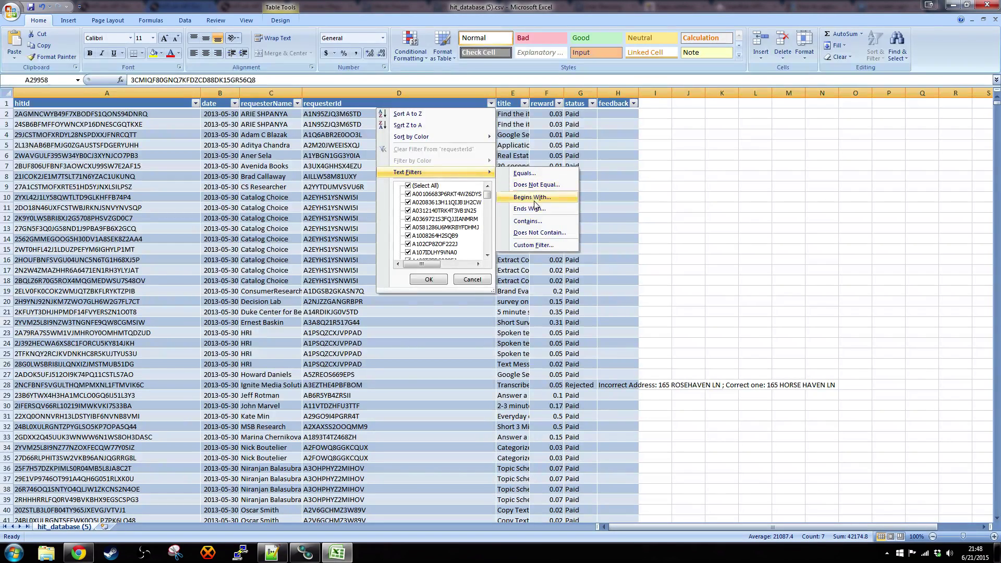
pyautogui.click(539, 220)
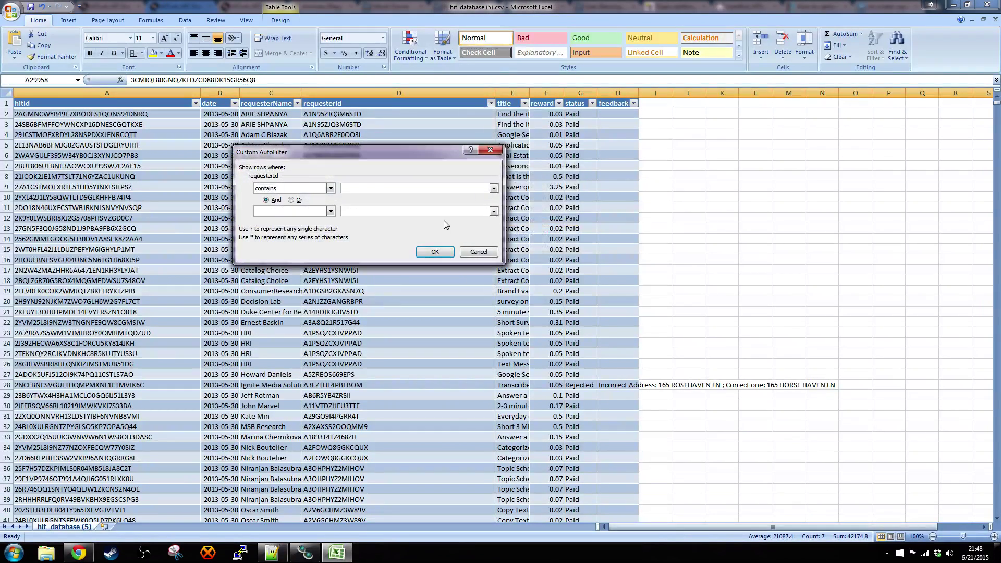
pyautogui.write('requester')
pyautogui.click(432, 253)
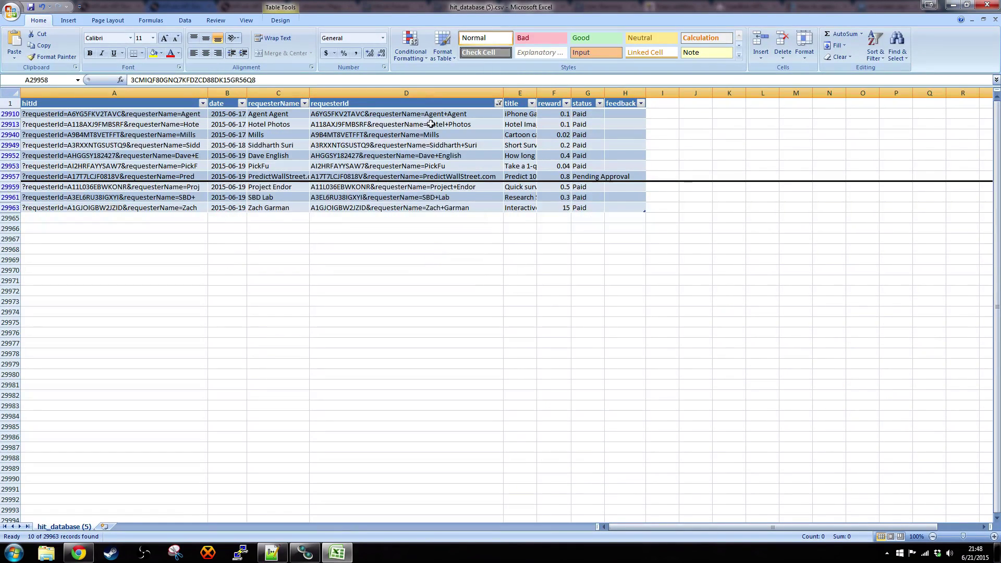
# - Examine the filtered requesterId entries one by one from row 29910 down to row 29963
pyautogui.click(456, 232)
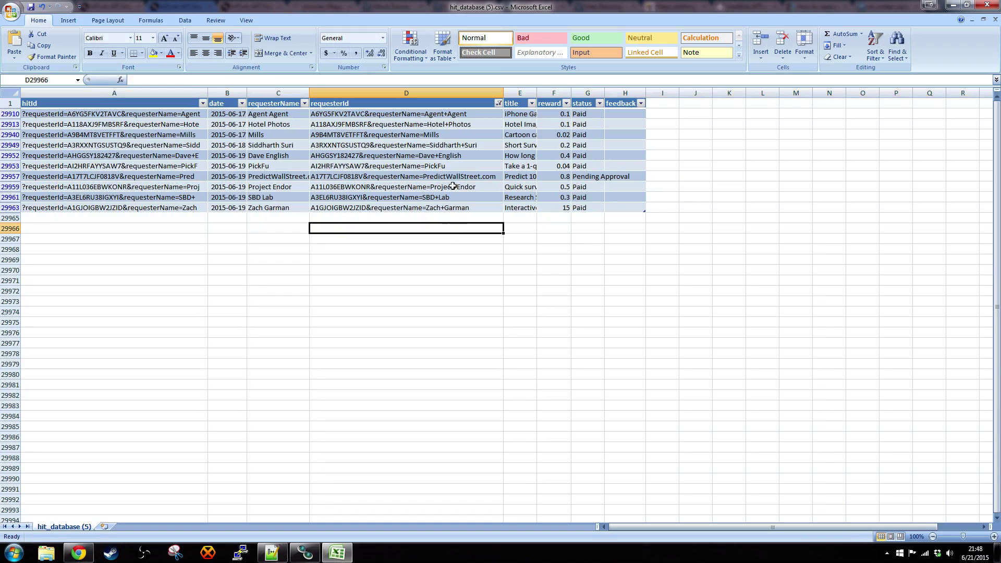
pyautogui.click(428, 115)
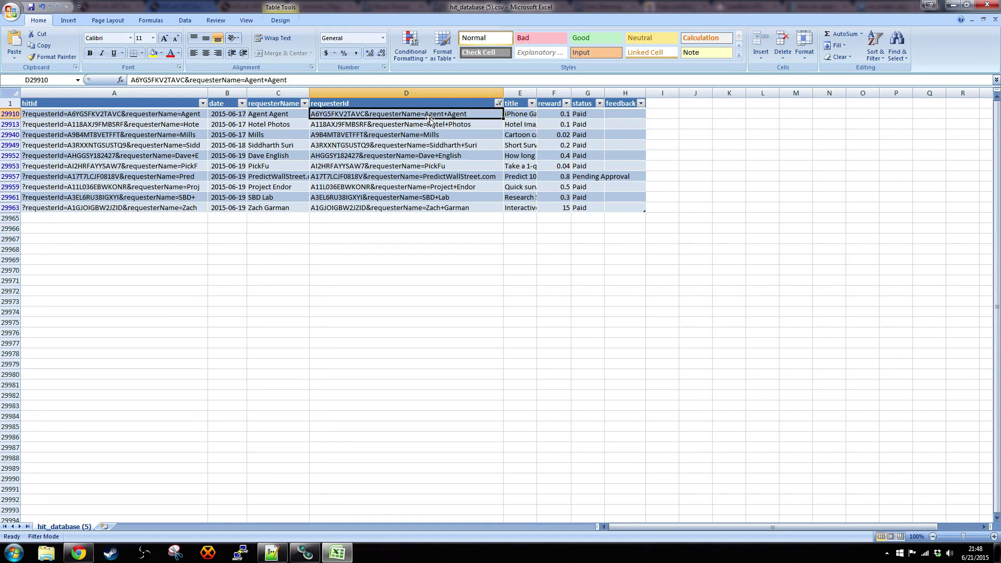
pyautogui.press('Down')
pyautogui.press('Down')
pyautogui.press('Down')
pyautogui.press('Down')
pyautogui.press('Down')
pyautogui.press('Down')
pyautogui.press('Down')
pyautogui.press('Down')
pyautogui.press('Down')
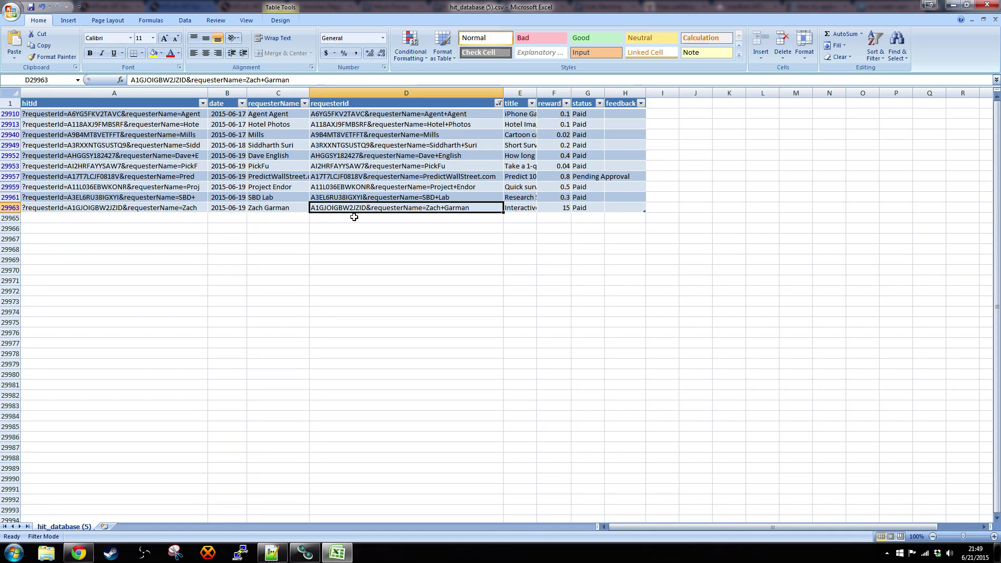
# - Delete the three filtered malformed rows dated 2015-06-17, starting with row 29910
pyautogui.rightClick(9, 113)
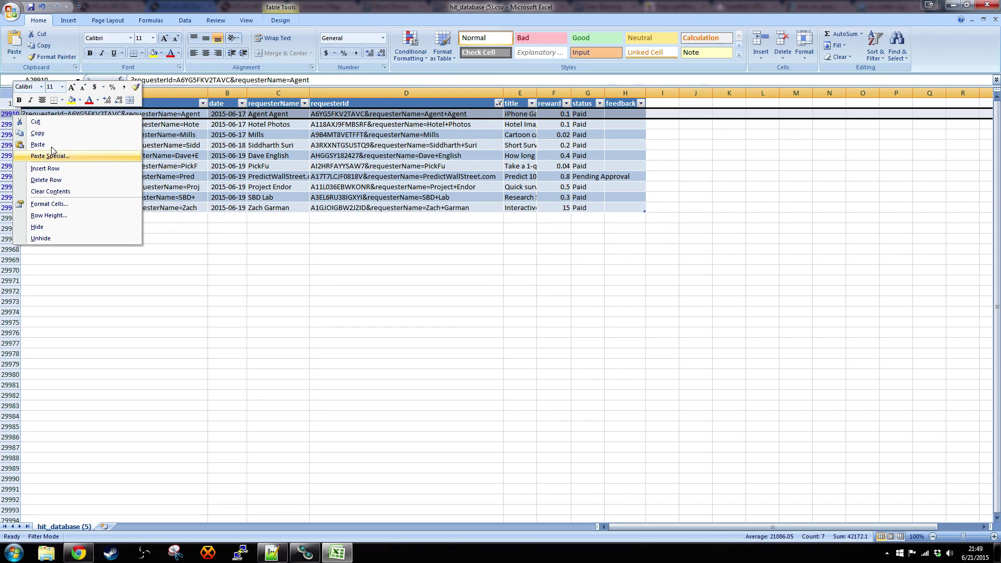
pyautogui.click(47, 180)
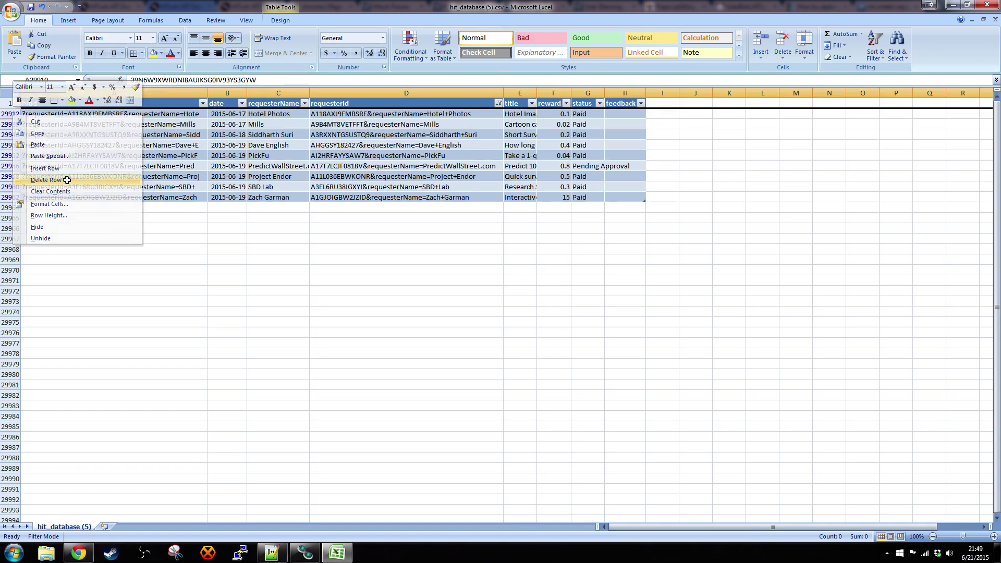
pyautogui.rightClick(3, 111)
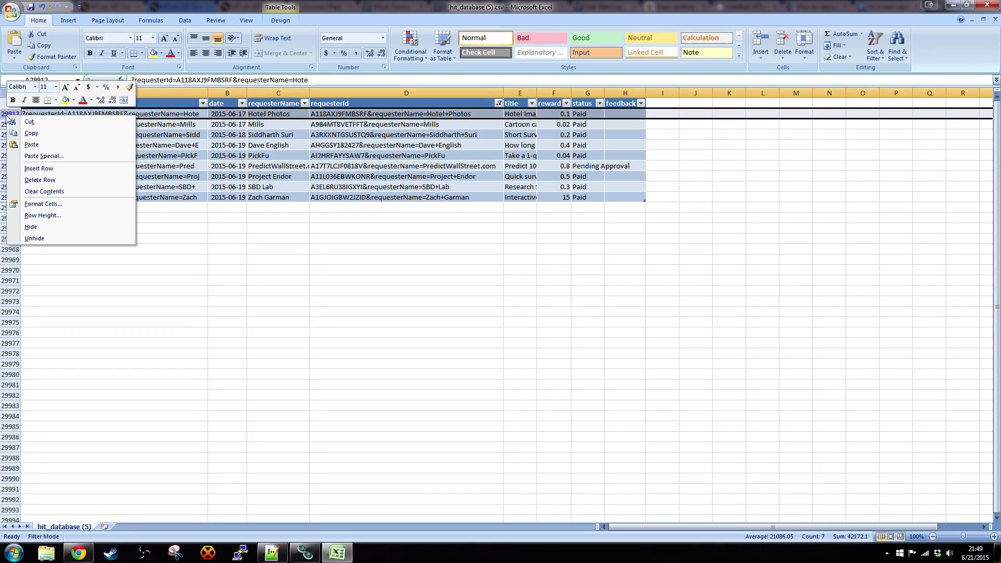
pyautogui.click(40, 180)
pyautogui.rightClick(7, 116)
pyautogui.press('d')
# - Delete the next four filtered malformed rows, from the one dated 2015-06-18 through the PredictWallStreet.com row
pyautogui.rightClick(4, 113)
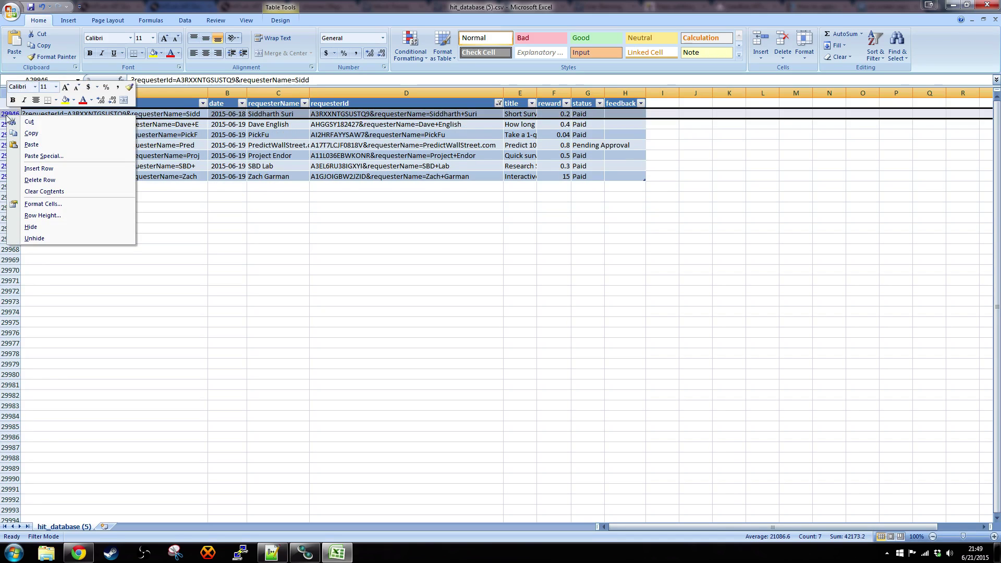
pyautogui.press('d')
pyautogui.rightClick(4, 114)
pyautogui.press('d')
pyautogui.rightClick(5, 113)
pyautogui.press('d')
pyautogui.rightClick(4, 113)
pyautogui.write('d')
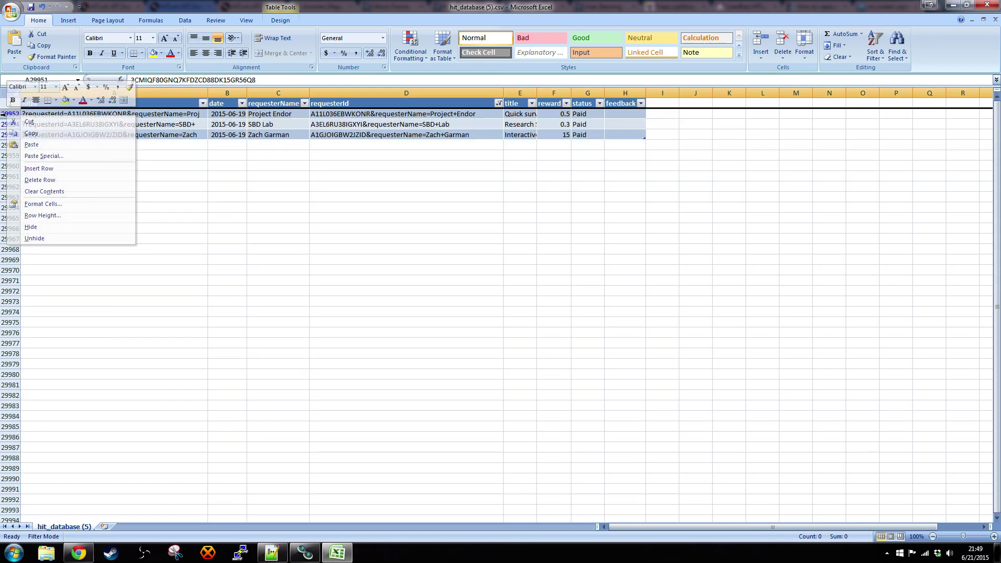
pyautogui.write('d')
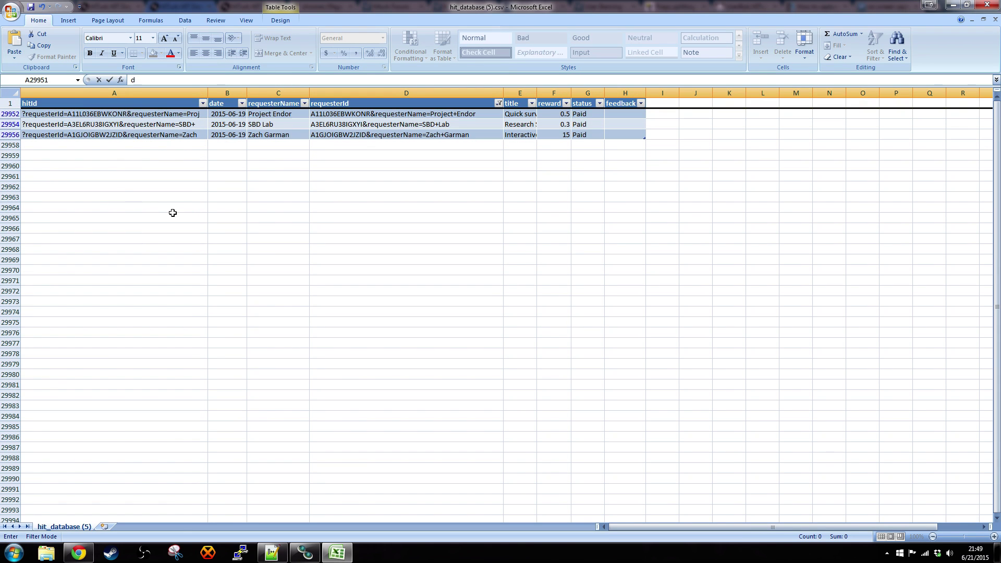
pyautogui.click(172, 211)
# - Delete the last three filtered malformed rows, starting with Project Endor, and clear the filter from the requesterId column
pyautogui.rightClick(9, 113)
pyautogui.press('d')
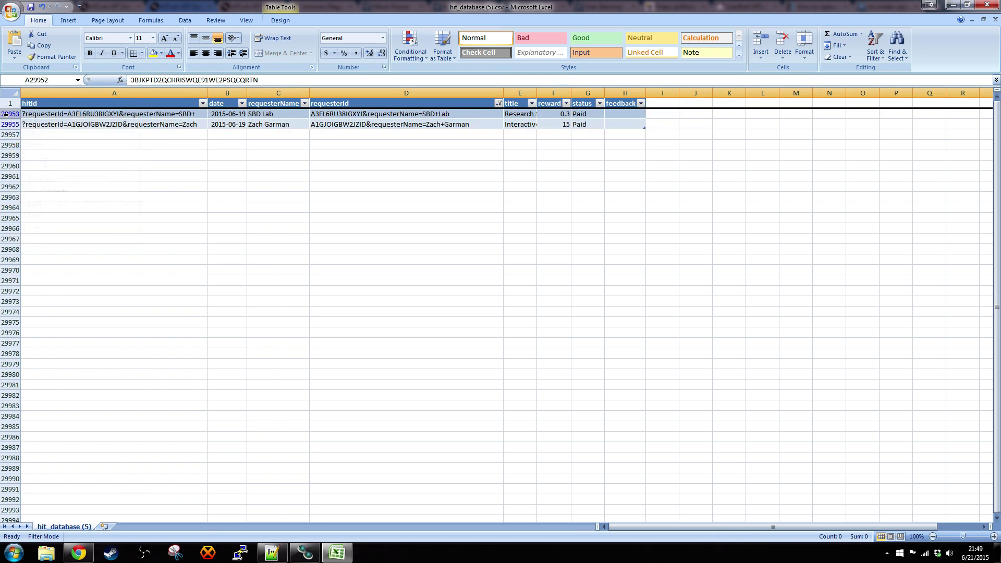
pyautogui.rightClick(6, 114)
pyautogui.press('d')
pyautogui.rightClick(7, 114)
pyautogui.press('d')
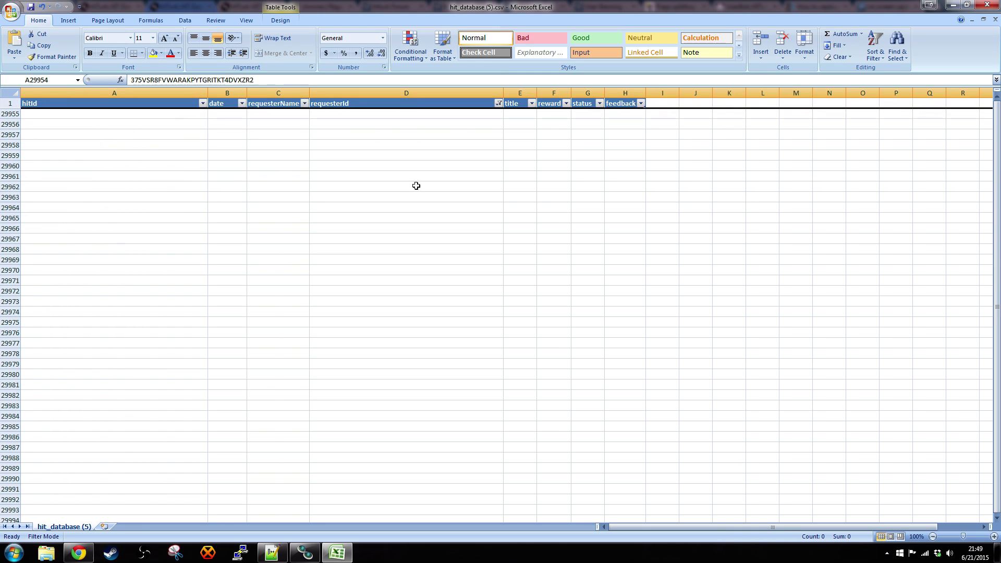
pyautogui.click(497, 103)
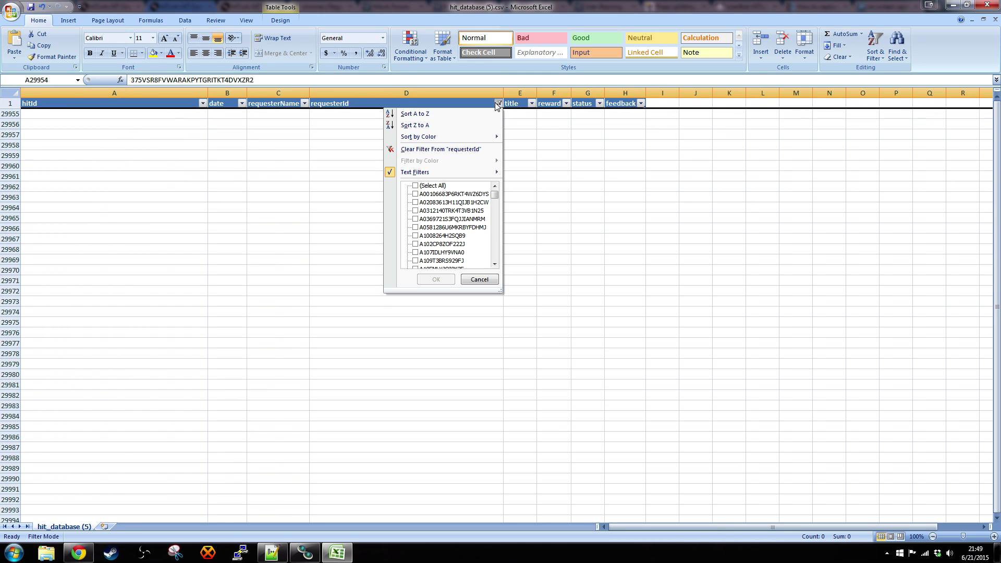
pyautogui.click(439, 149)
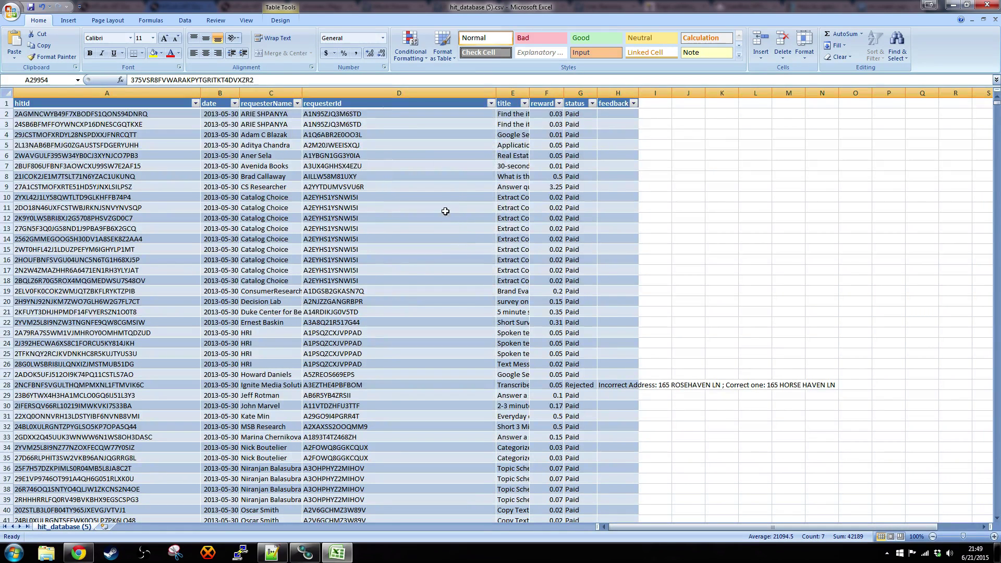
# - Look through the hitId column's filter values down to the entries beginning with 2ZZPCGJ2D21, leaving the column unfiltered
pyautogui.click(195, 103)
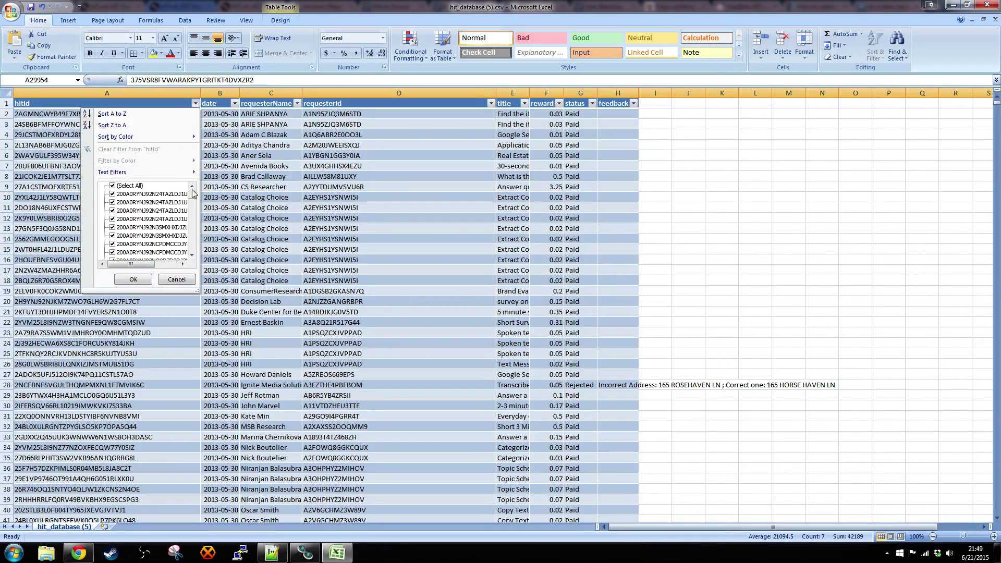
pyautogui.moveTo(192, 195); pyautogui.dragTo(202, 250)
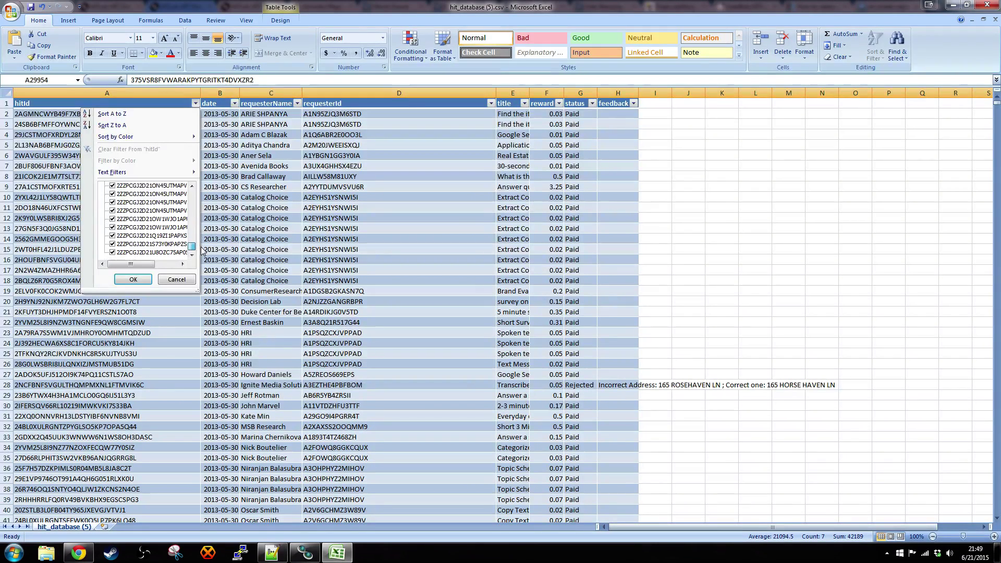
pyautogui.click(176, 280)
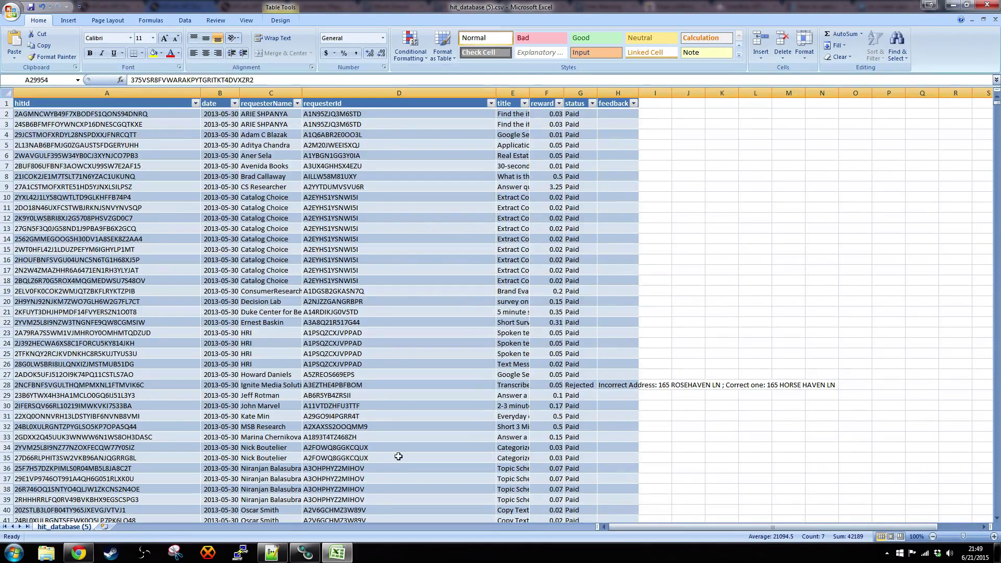
# - Switch to Notepad++ and remove the empty last line of hit_database (5).csv
pyautogui.click(280, 555)
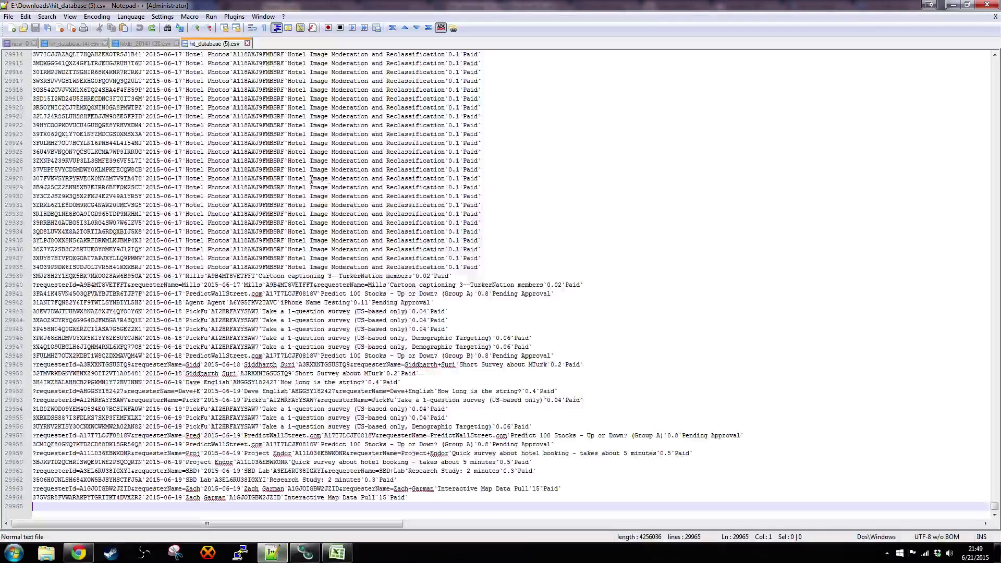
pyautogui.press('BackSpace')
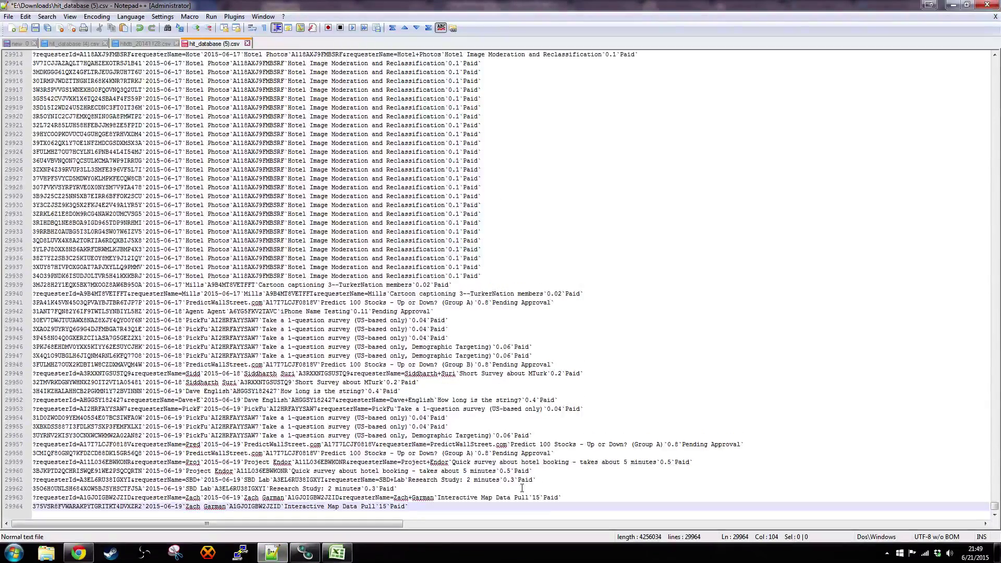
# - Search hit_database (5).csv for "requesterId=" and count its occurrences
pyautogui.click(43, 17)
pyautogui.click(81, 30)
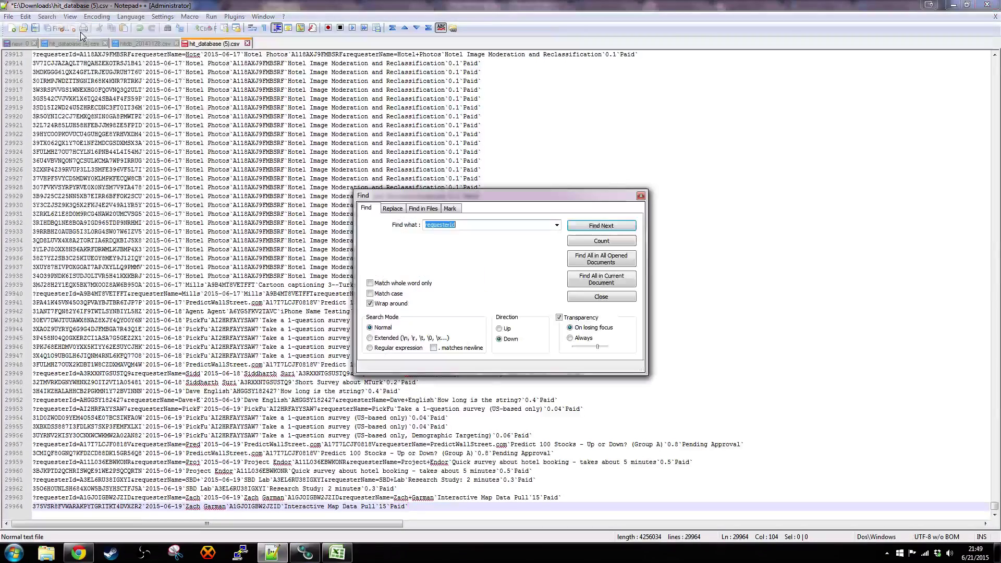
pyautogui.click(474, 223)
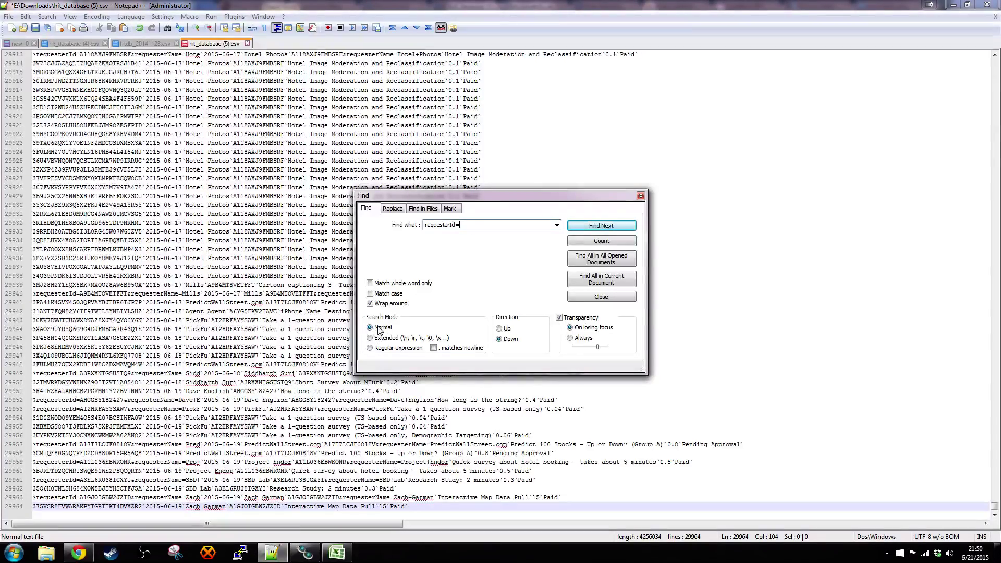
pyautogui.click(595, 225)
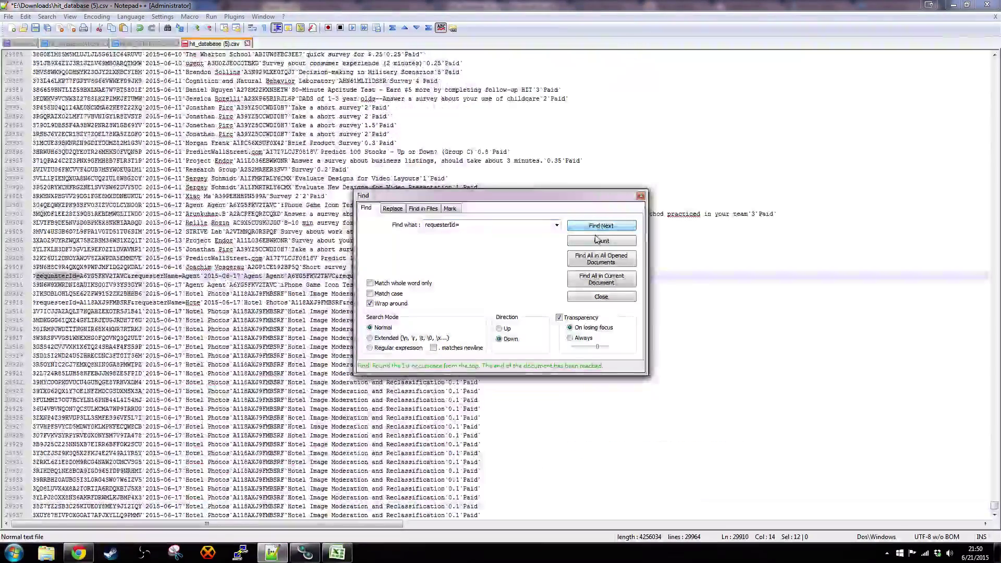
pyautogui.click(602, 242)
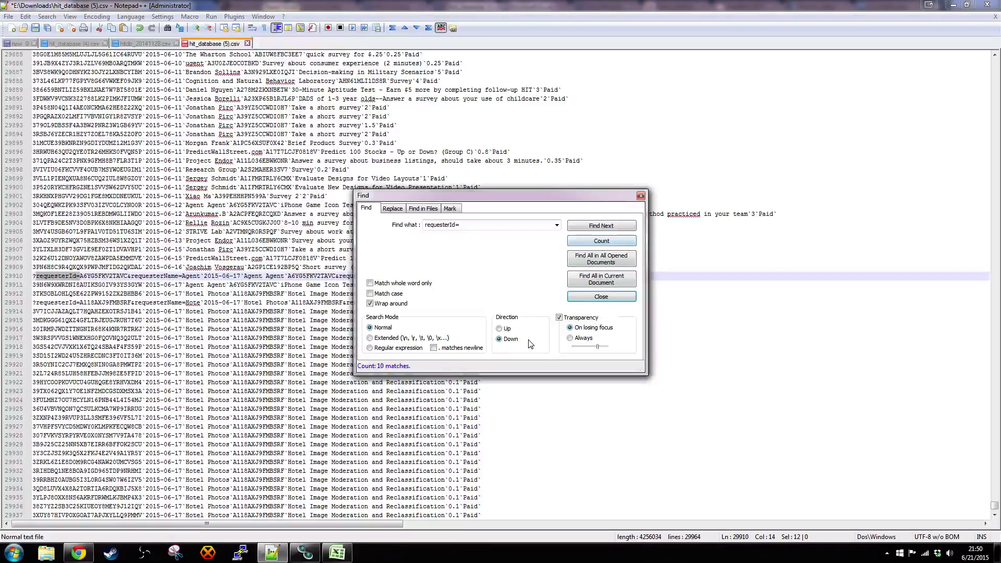
# - Delete the first three lines beginning with "?requesterId=", all dated 2015-06-17, locating each with the "requesterId=" search
pyautogui.tripleClick(45, 277)
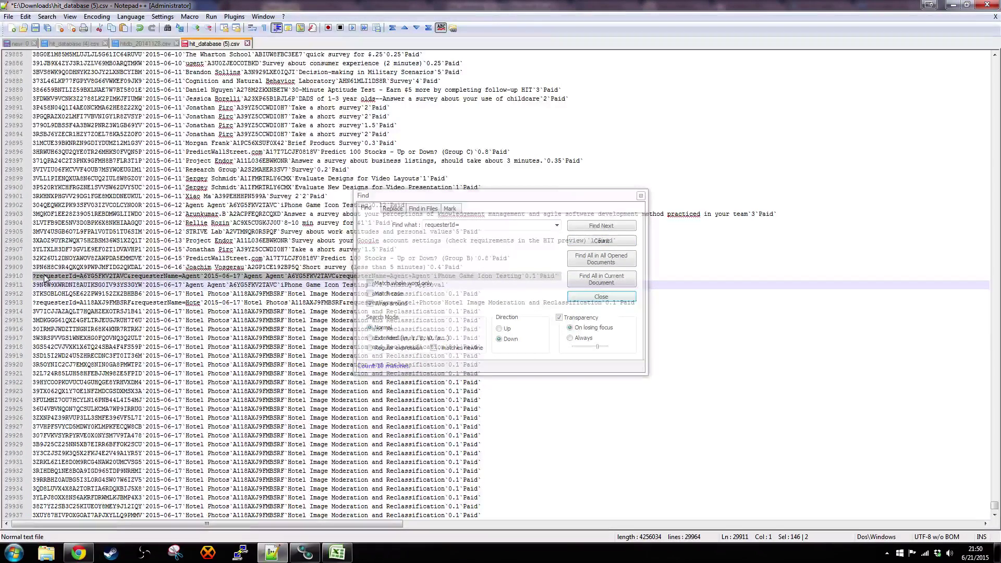
pyautogui.press('Delete')
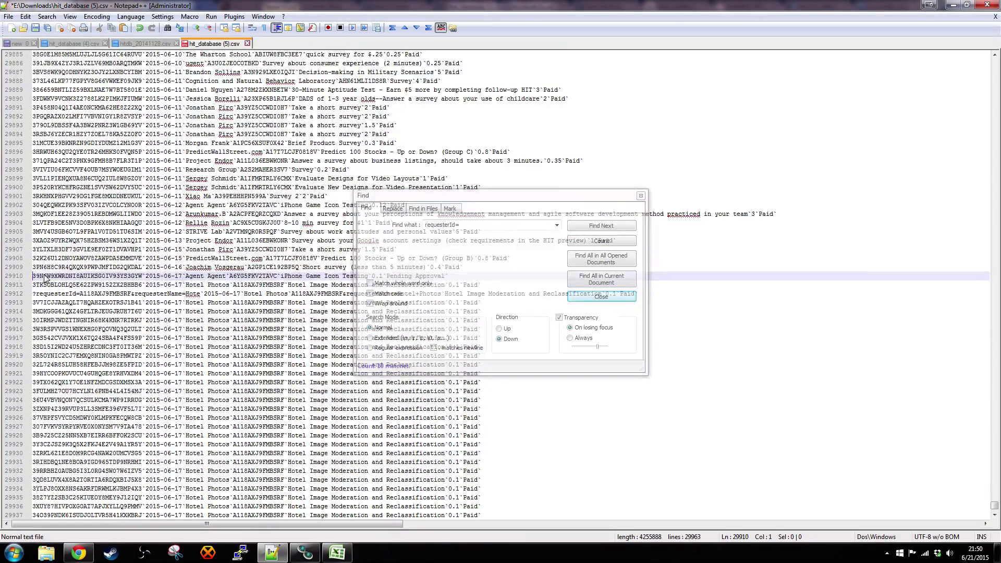
pyautogui.click(587, 227)
pyautogui.tripleClick(52, 293)
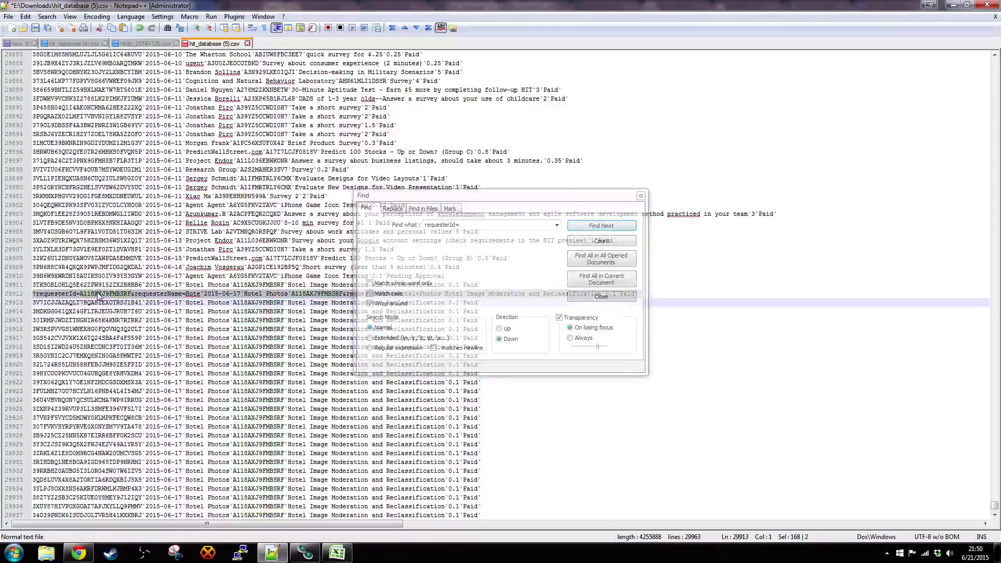
pyautogui.press('Delete')
pyautogui.click(583, 230)
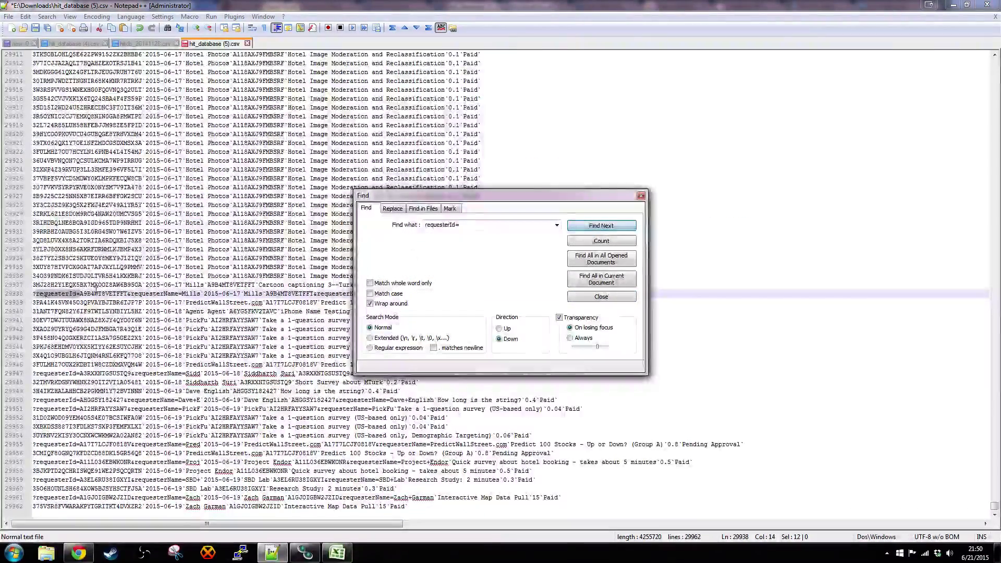
pyautogui.tripleClick(53, 302)
pyautogui.press('Delete')
# - Delete the next three "?requesterId=" lines, from the 2015-06-18 MTurk survey line at 29946 through the PickFu line
pyautogui.click(588, 228)
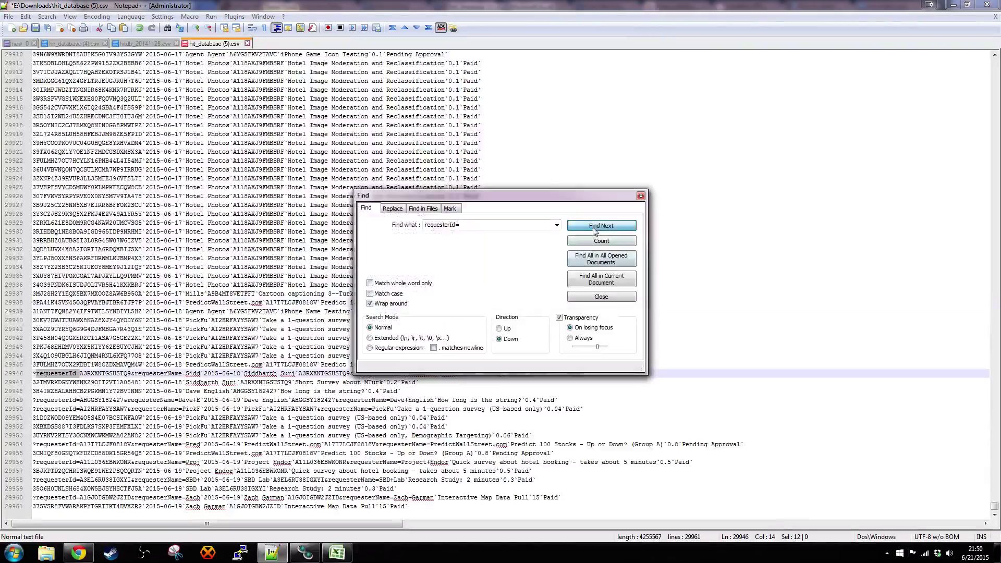
pyautogui.tripleClick(64, 373)
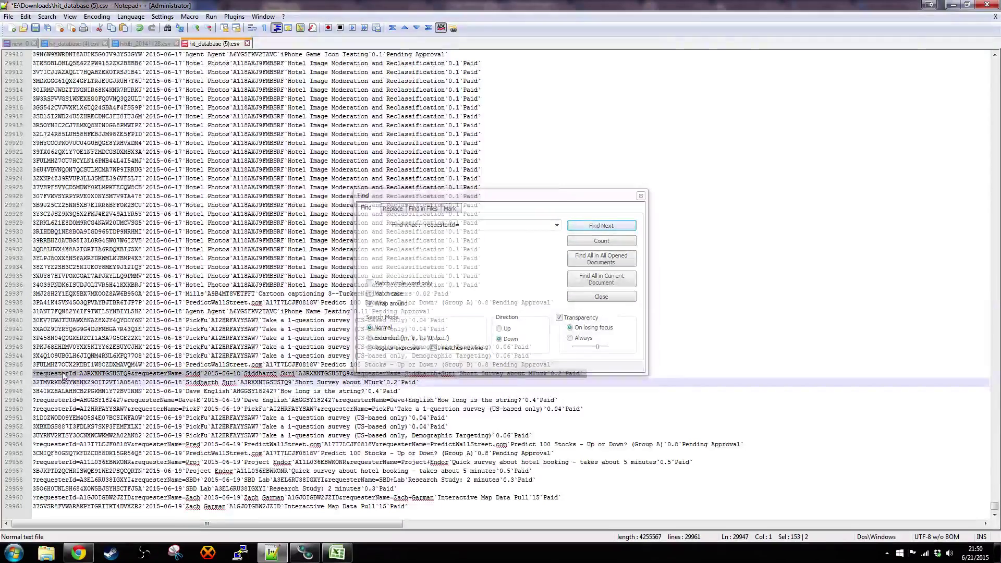
pyautogui.press('Delete')
pyautogui.tripleClick(64, 399)
pyautogui.press('Delete')
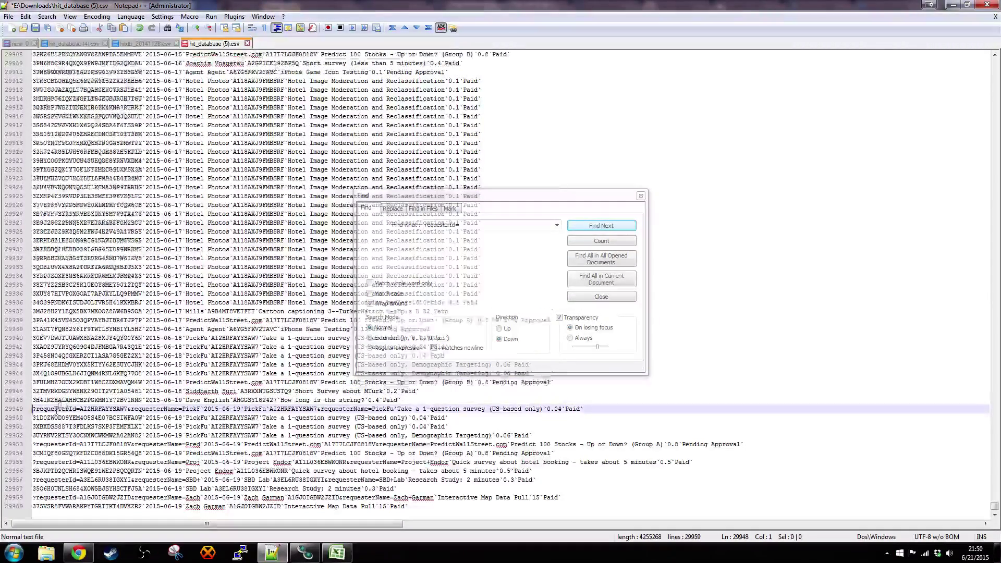
pyautogui.tripleClick(59, 410)
pyautogui.press('Delete')
# - Delete the last four "?requesterId=" lines, from PredictWallStreet.com to the Interactive Map Data Pull line, and search again for "requesterId="
pyautogui.tripleClick(59, 444)
pyautogui.press('Delete')
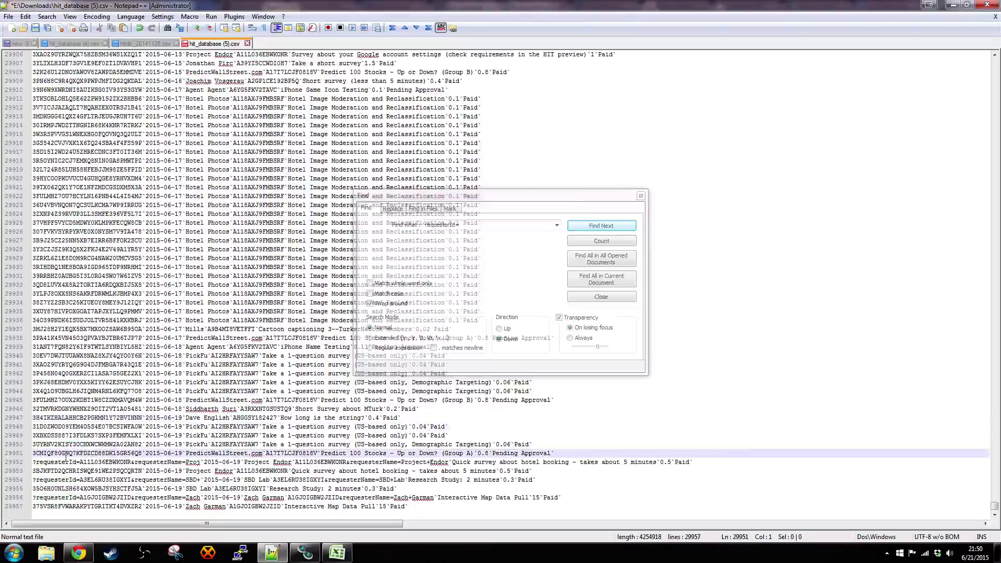
pyautogui.tripleClick(65, 462)
pyautogui.press('Delete')
pyautogui.tripleClick(63, 488)
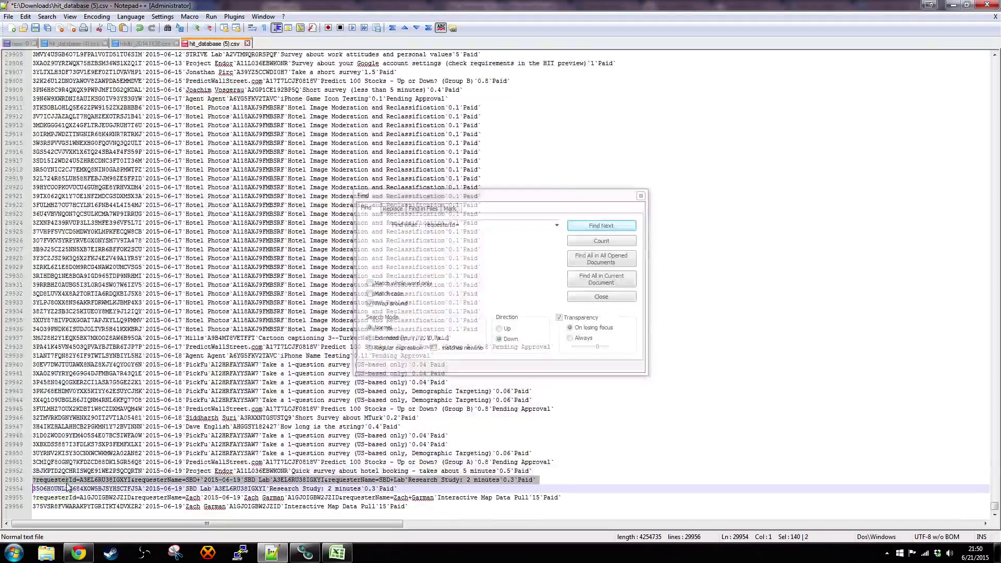
pyautogui.press('Delete')
pyautogui.tripleClick(67, 496)
pyautogui.press('Delete')
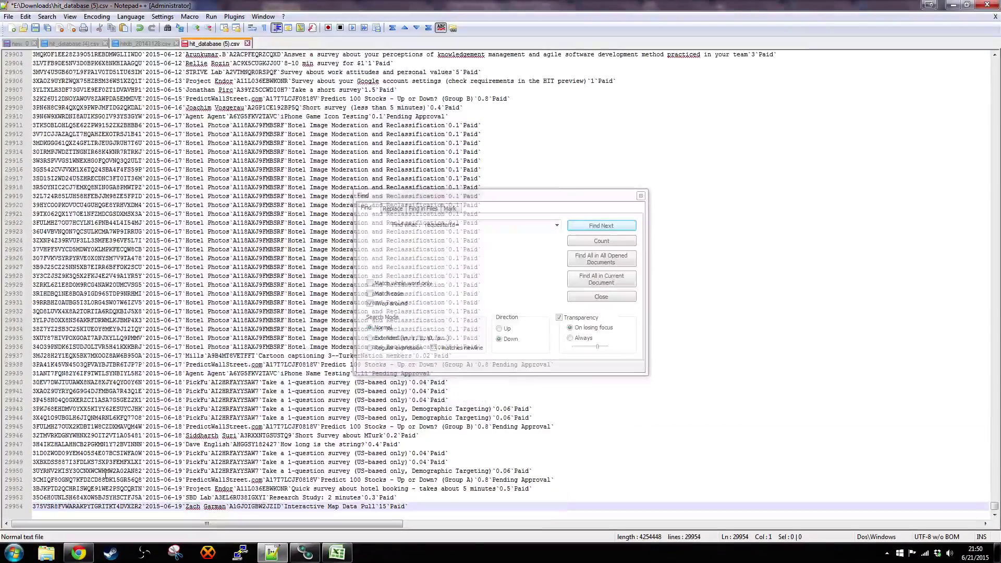
pyautogui.click(601, 226)
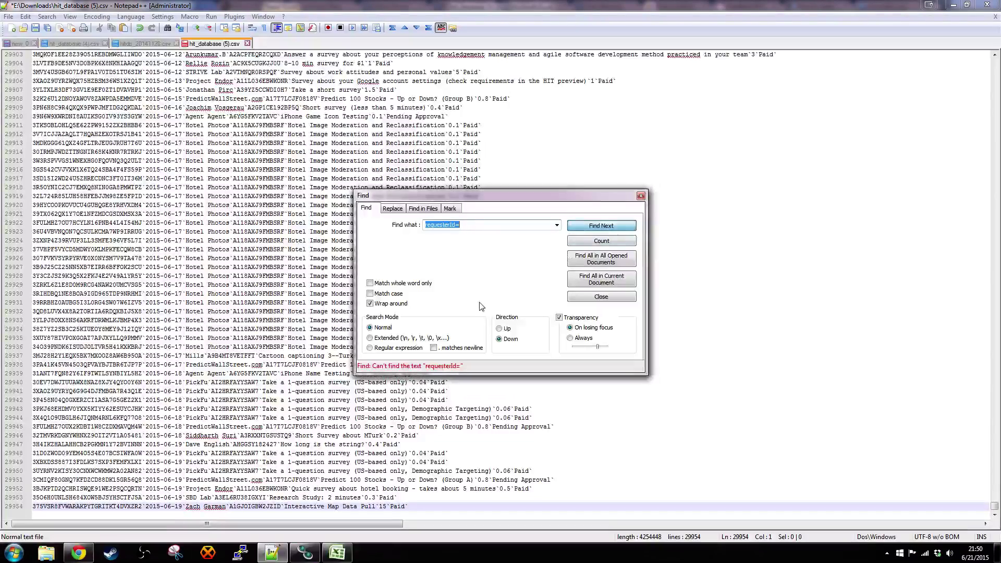
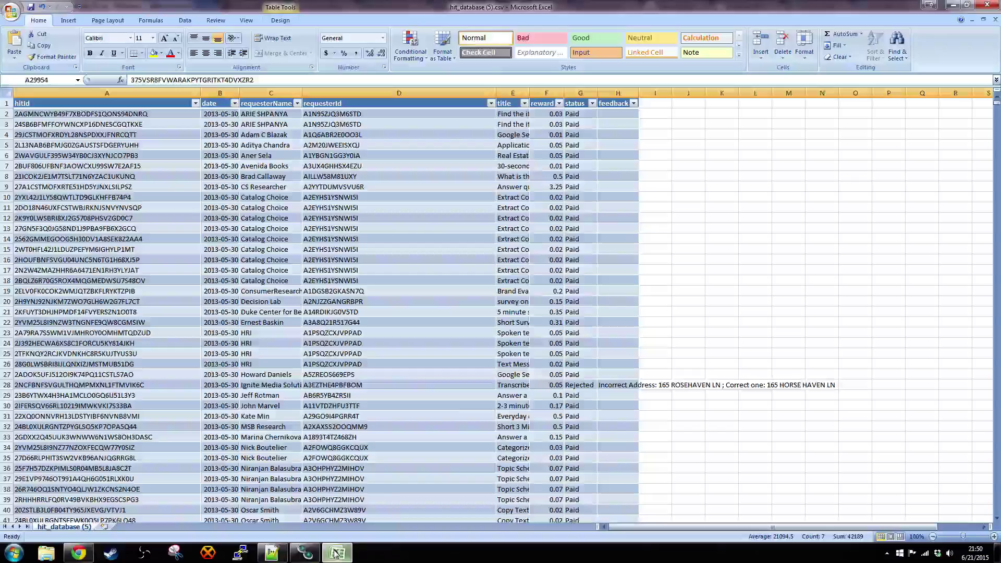
# - Switch to Excel and undo the edits in hit_database (5) back to the unsplit comma-separated text
pyautogui.scroll(-10, 534, 336)
pyautogui.hotkey('ctrl', 'z')
pyautogui.hotkey('ctrl', 'z')
pyautogui.hotkey('ctrl', 'z')
pyautogui.hotkey('ctrl', 'z')
pyautogui.hotkey('ctrl', 'z')
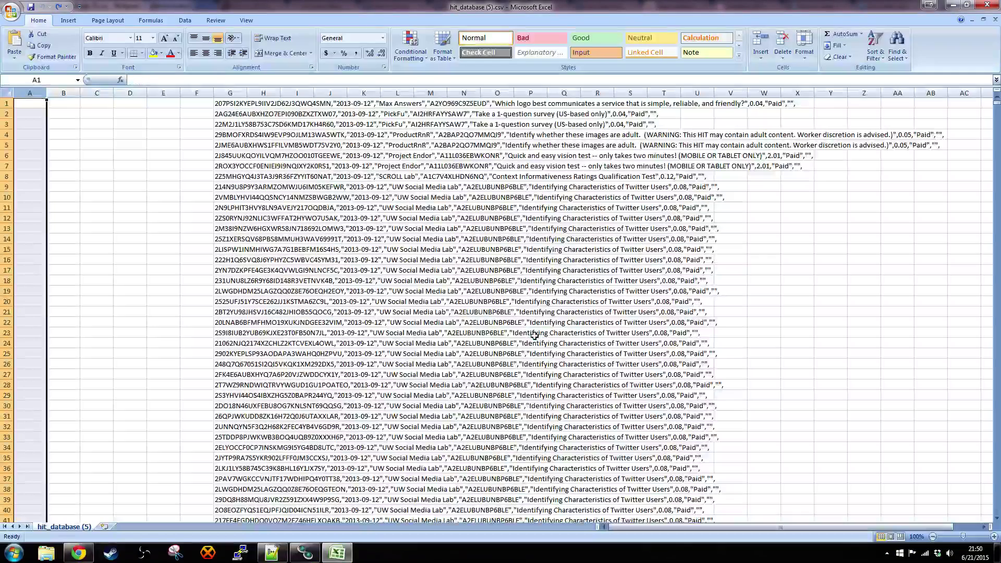
# - Redo the undone table edits through the filters that follow the 'Paid' entry in G29657, and widen column E to show its full dates
pyautogui.click(65, 7)
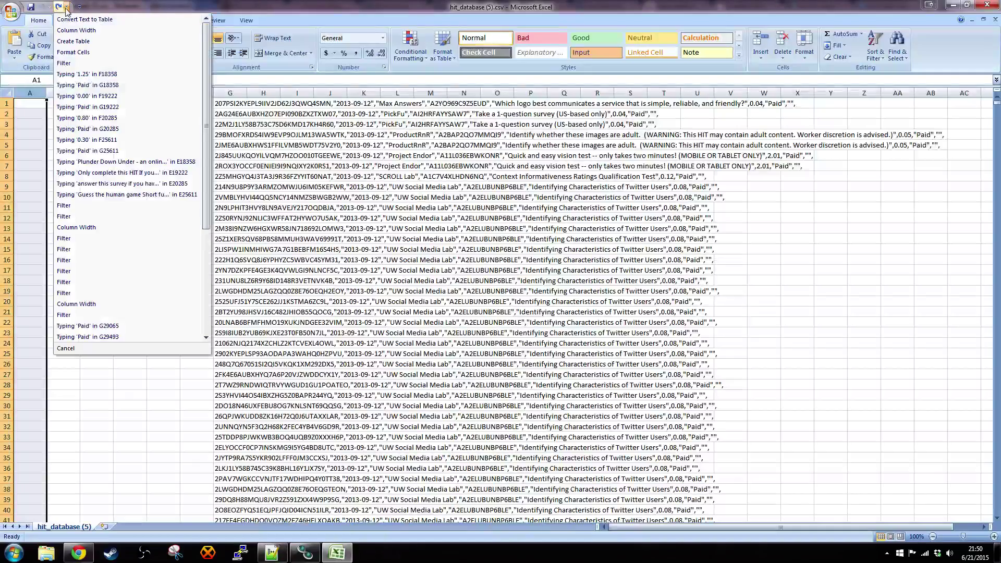
pyautogui.click(136, 41)
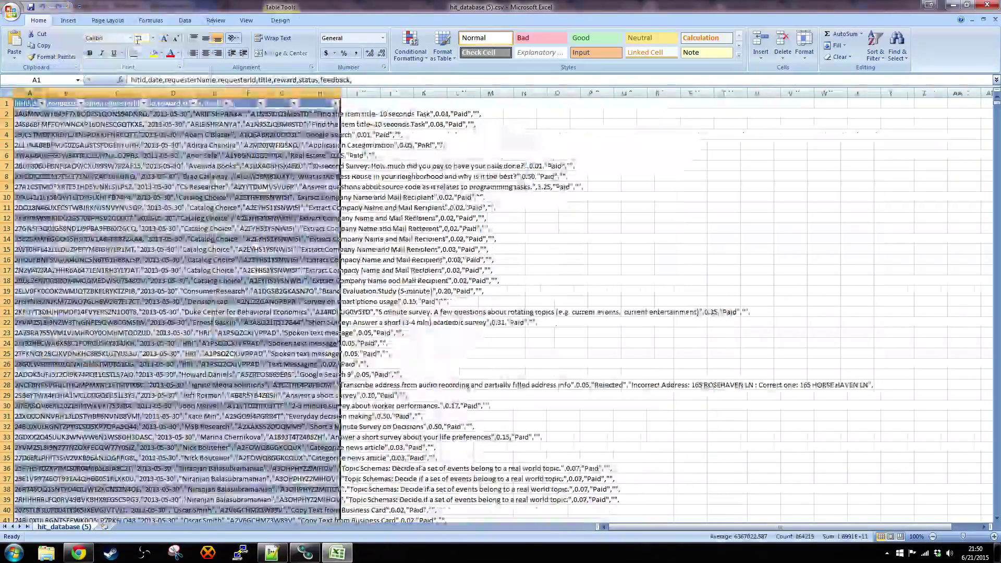
pyautogui.click(66, 7)
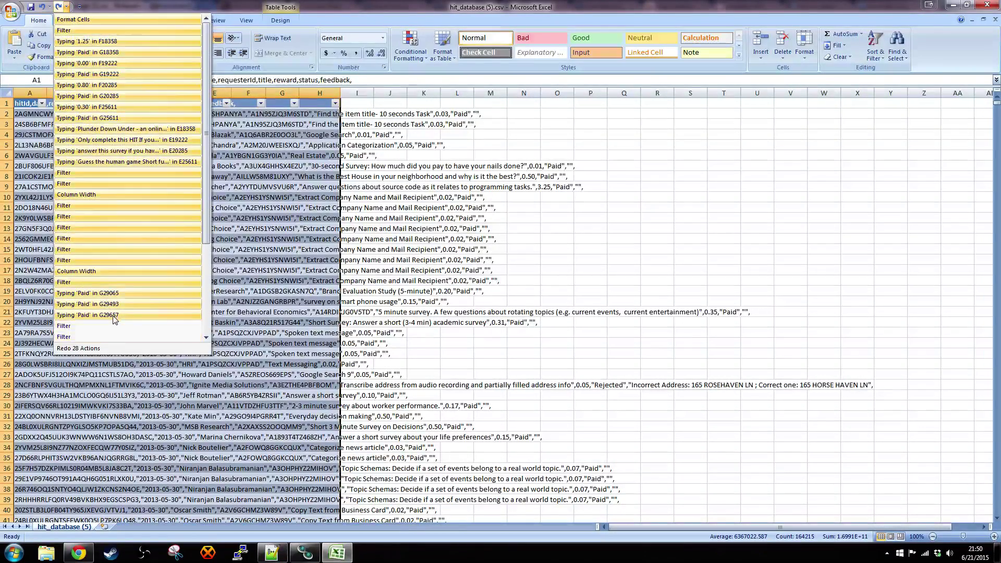
pyautogui.scroll(-4, 167, 313)
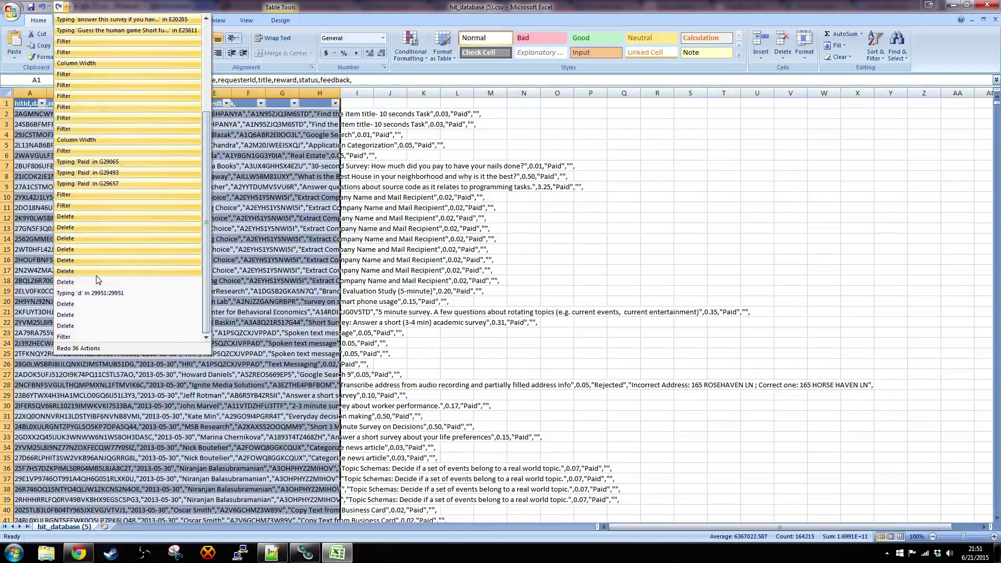
pyautogui.click(99, 206)
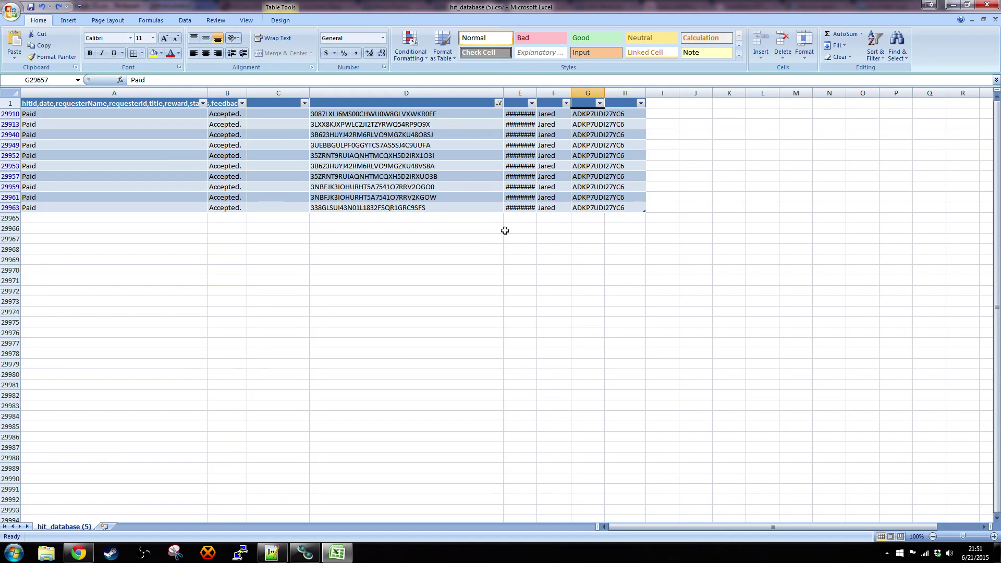
pyautogui.doubleClick(537, 92)
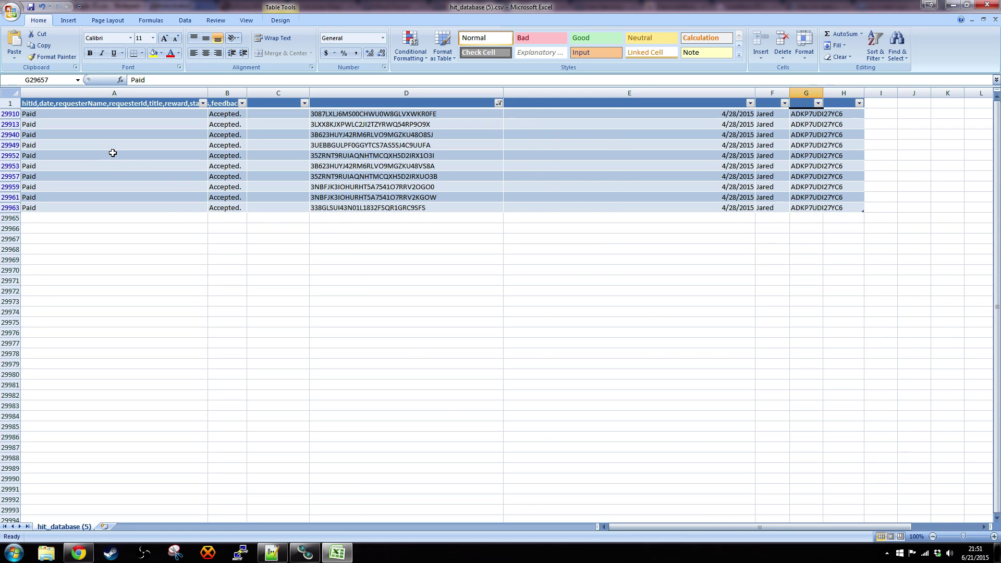
# - Undo the column E widening and all the redone table edits back to the unsplit text
pyautogui.hotkey('ctrl', 'z')
pyautogui.hotkey('ctrl', 'z')
pyautogui.hotkey('ctrl', 'z')
pyautogui.hotkey('ctrl', 'z')
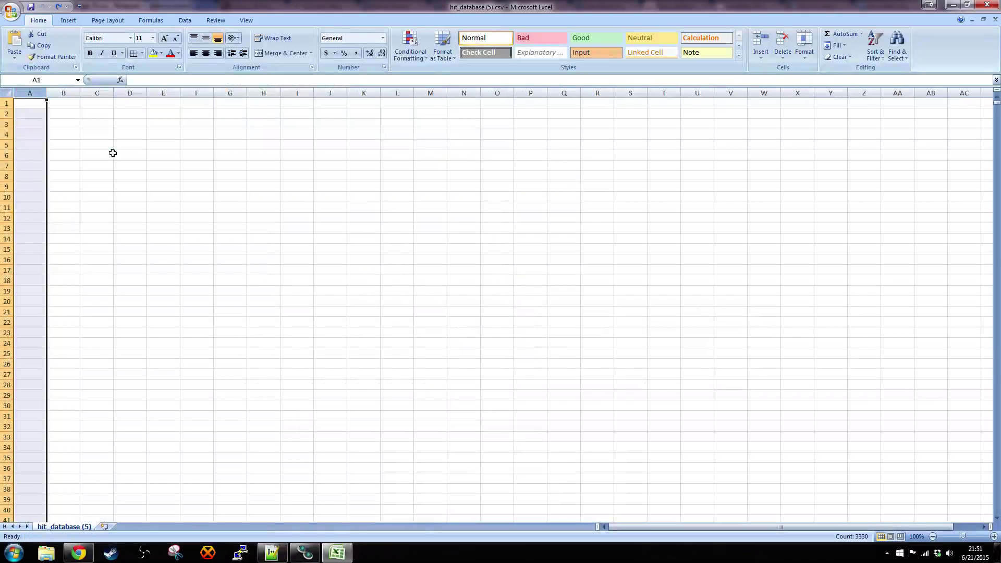
pyautogui.click(66, 6)
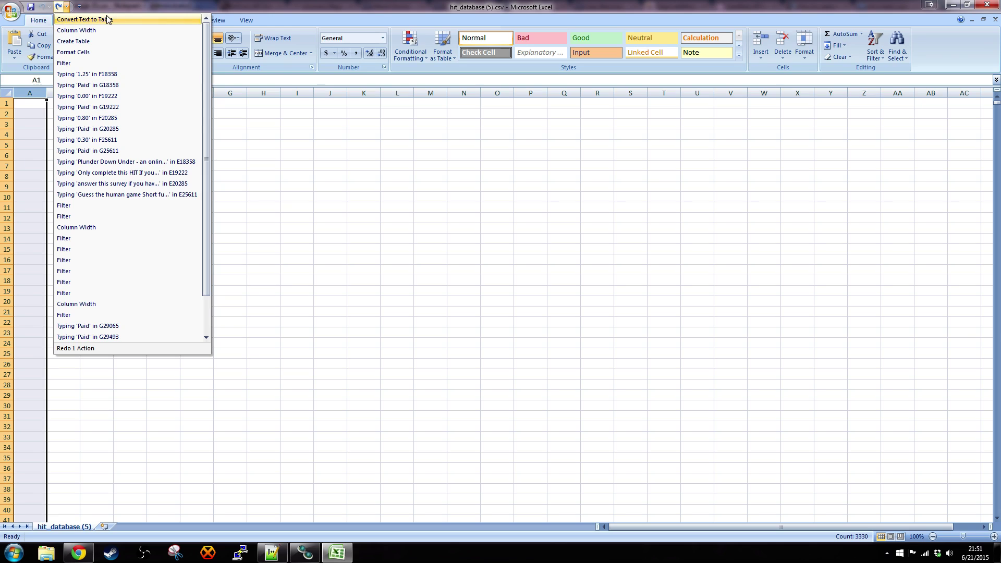
pyautogui.press('Escape')
pyautogui.scroll(-6, 88, 248)
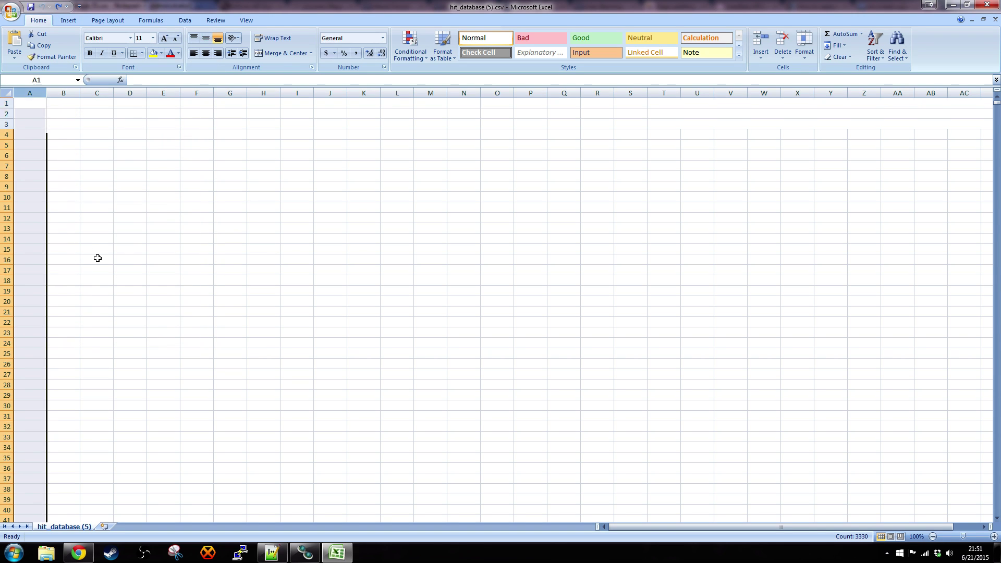
pyautogui.scroll(6, 91, 239)
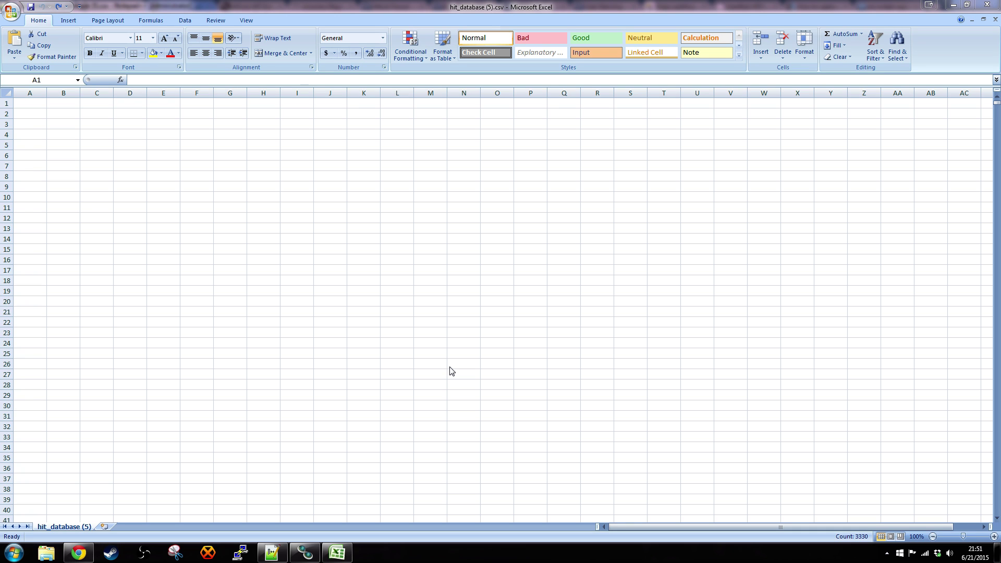
# - Switch to Notepad++ and examine the "?requesterId=" lines in hit_database (5).csv against the surrounding June 2015 entries
pyautogui.click(271, 553)
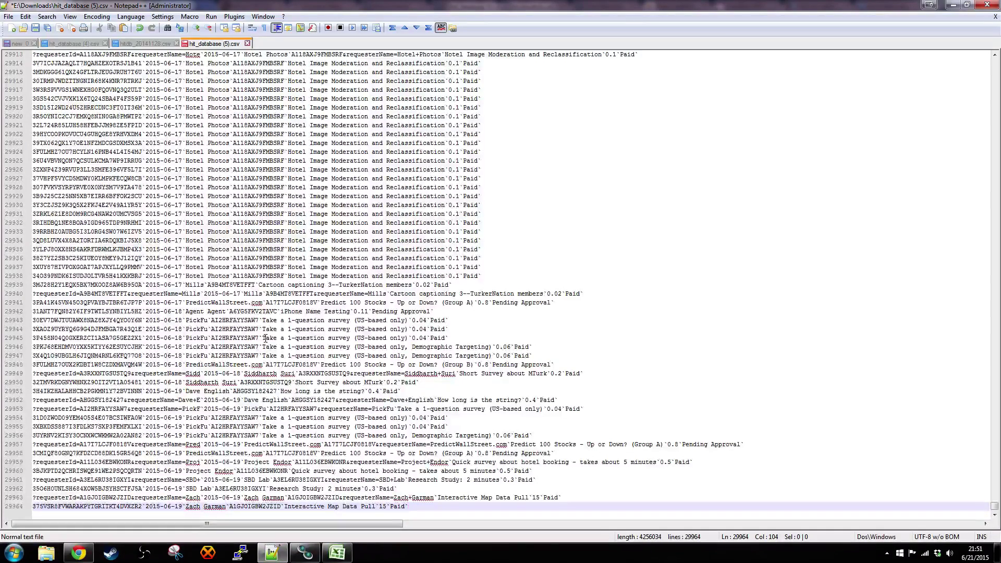
pyautogui.doubleClick(225, 497)
pyautogui.doubleClick(238, 497)
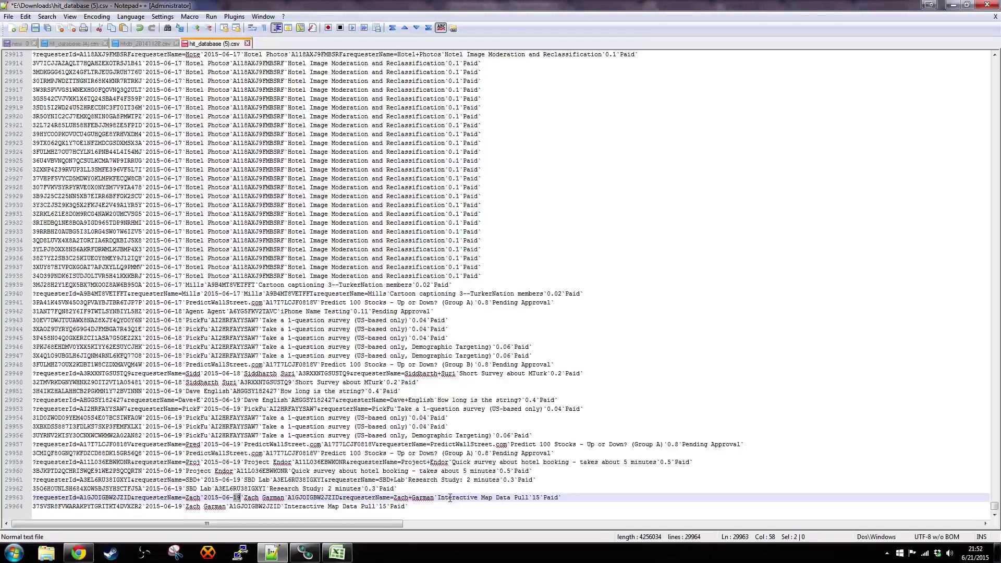
pyautogui.scroll(5, 447, 498)
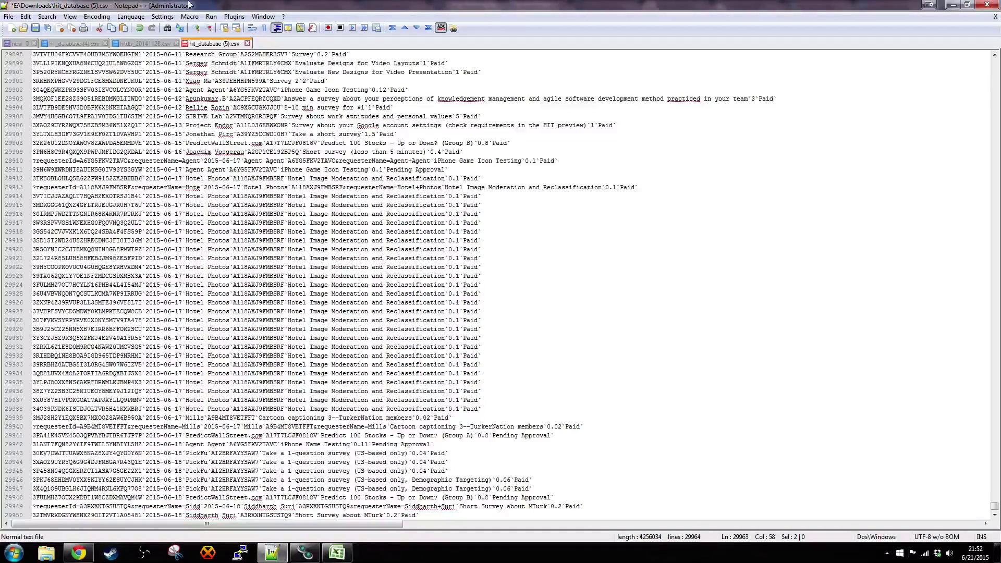
pyautogui.scroll(18, 332, 267)
pyautogui.scroll(6, 330, 267)
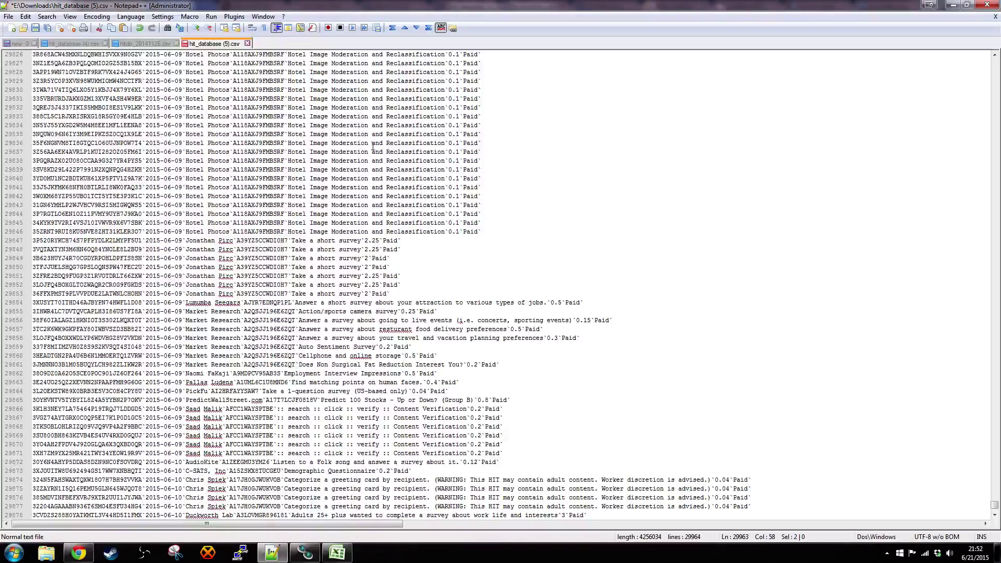
pyautogui.scroll(-14, 437, 279)
pyautogui.scroll(-15, 469, 353)
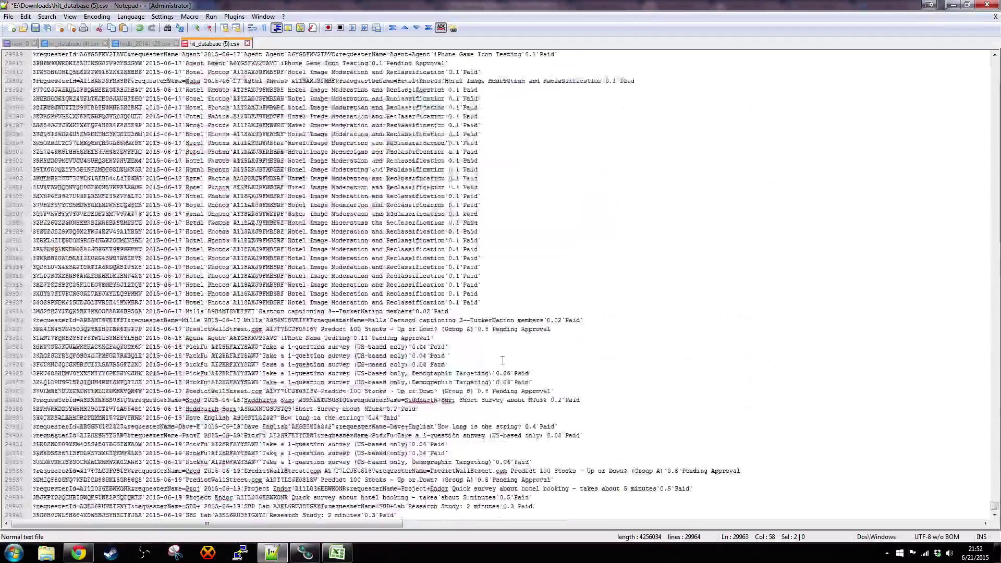